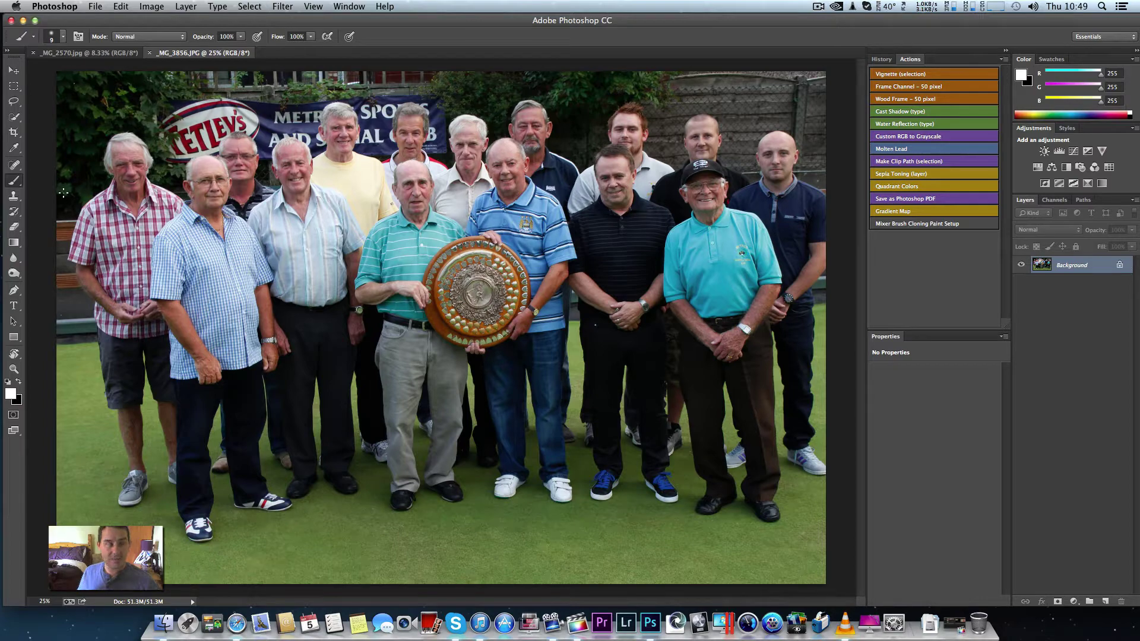
Copy the standing man's head and upper chest from _MG_2570.jpg with a rectangular selection.
left_click(93, 53)
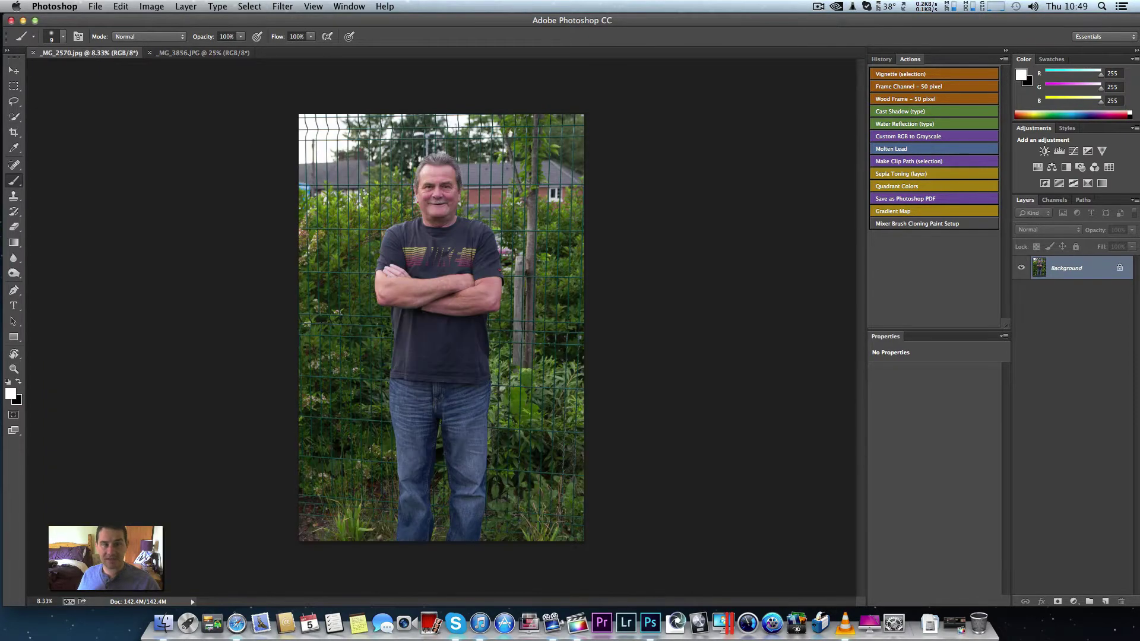
left_click(208, 53)
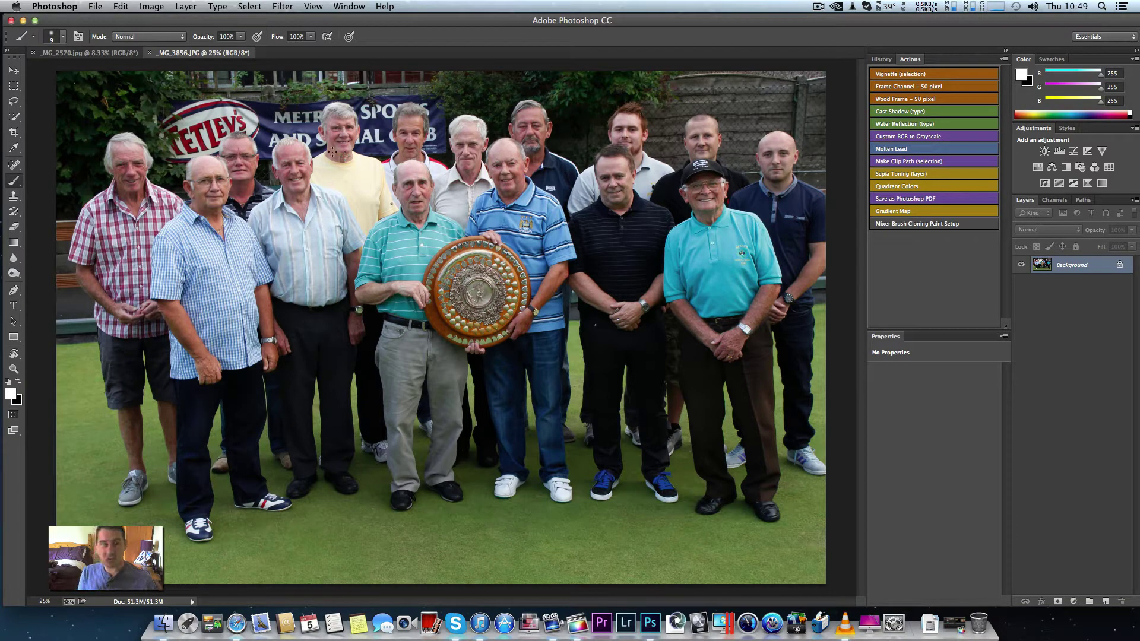
left_click(44, 54)
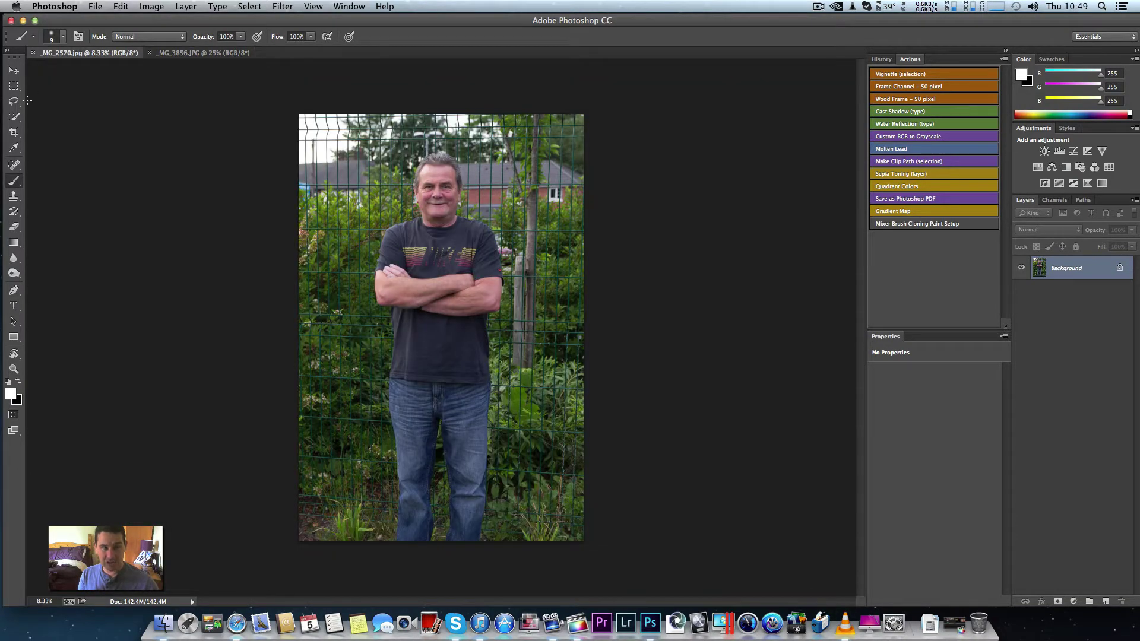
left_click(13, 86)
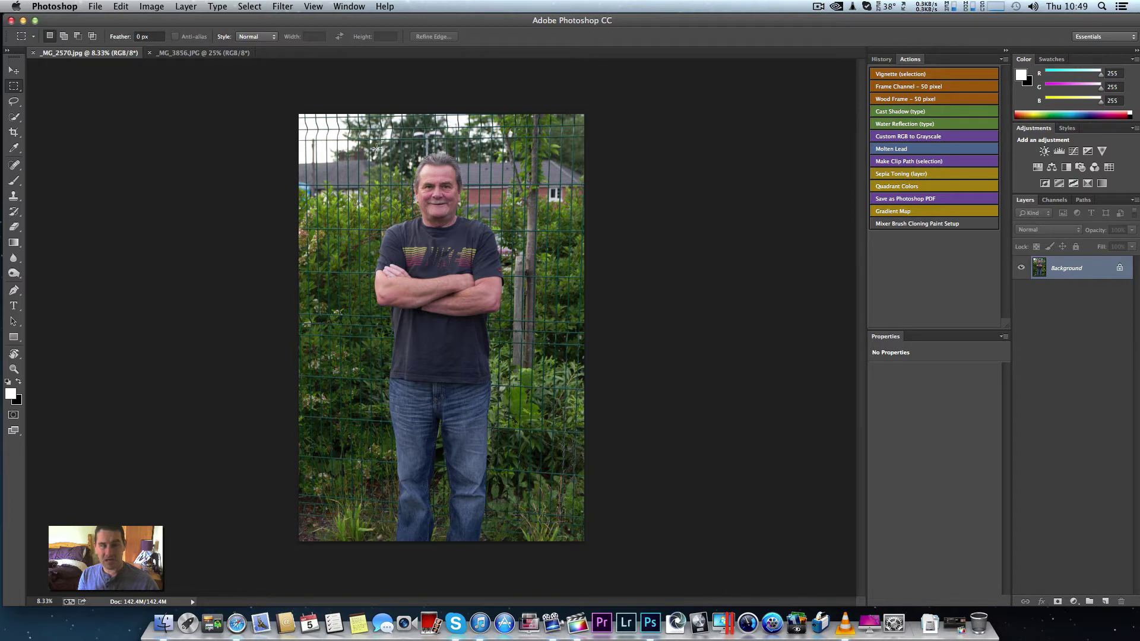
left_click_drag(378, 147, 504, 252)
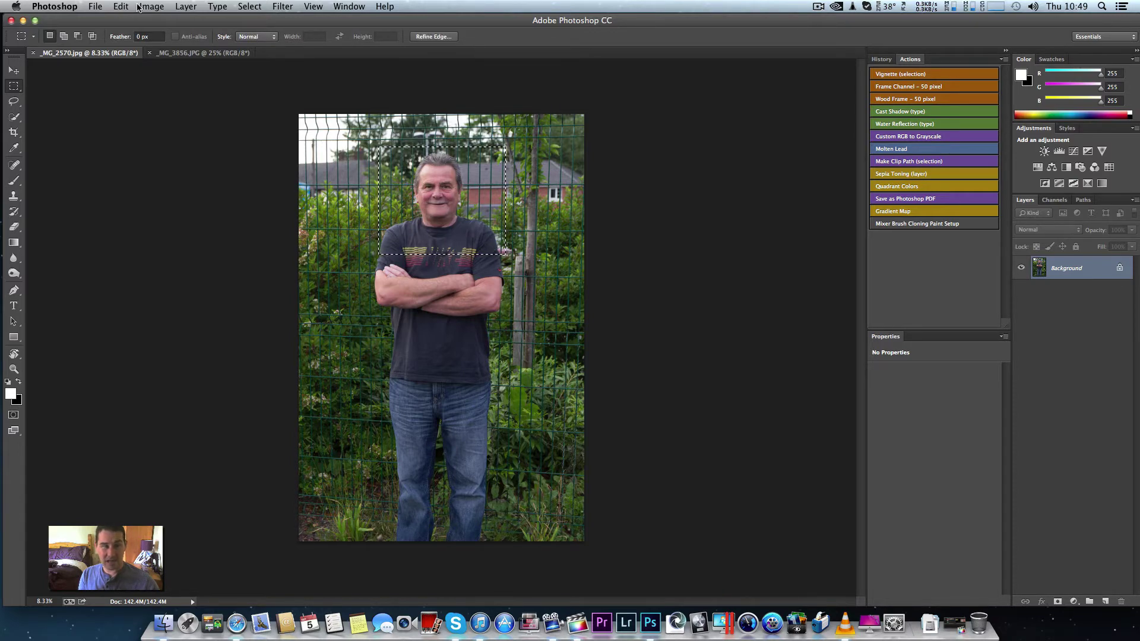
left_click(122, 6)
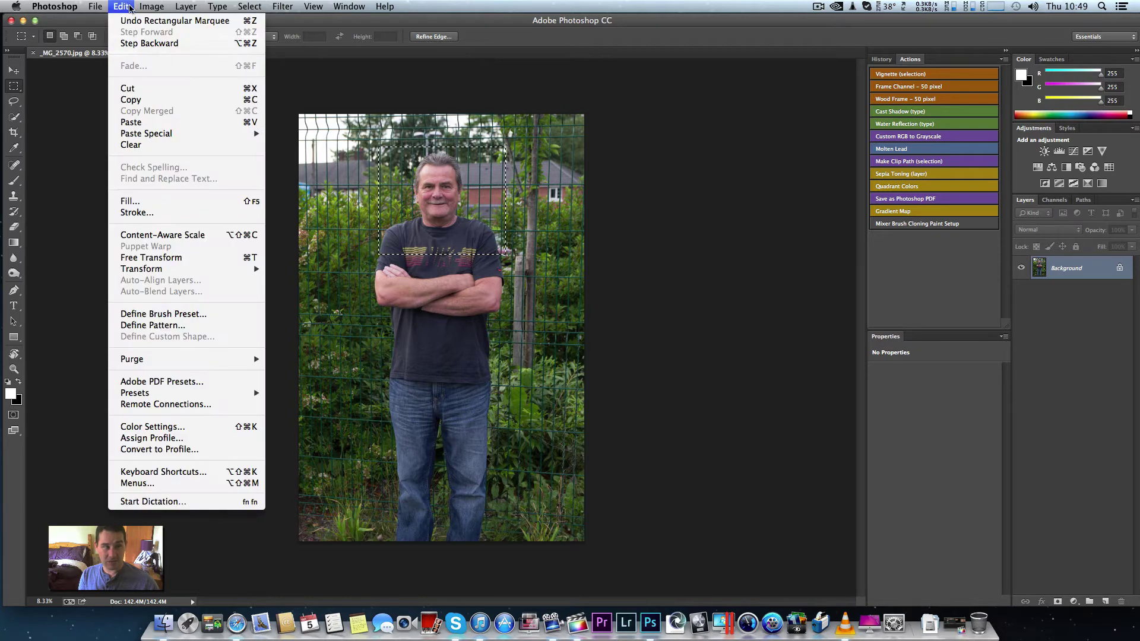
left_click(142, 100)
Paste the copied selection into the group photo _MG_3856.JPG.
left_click(181, 53)
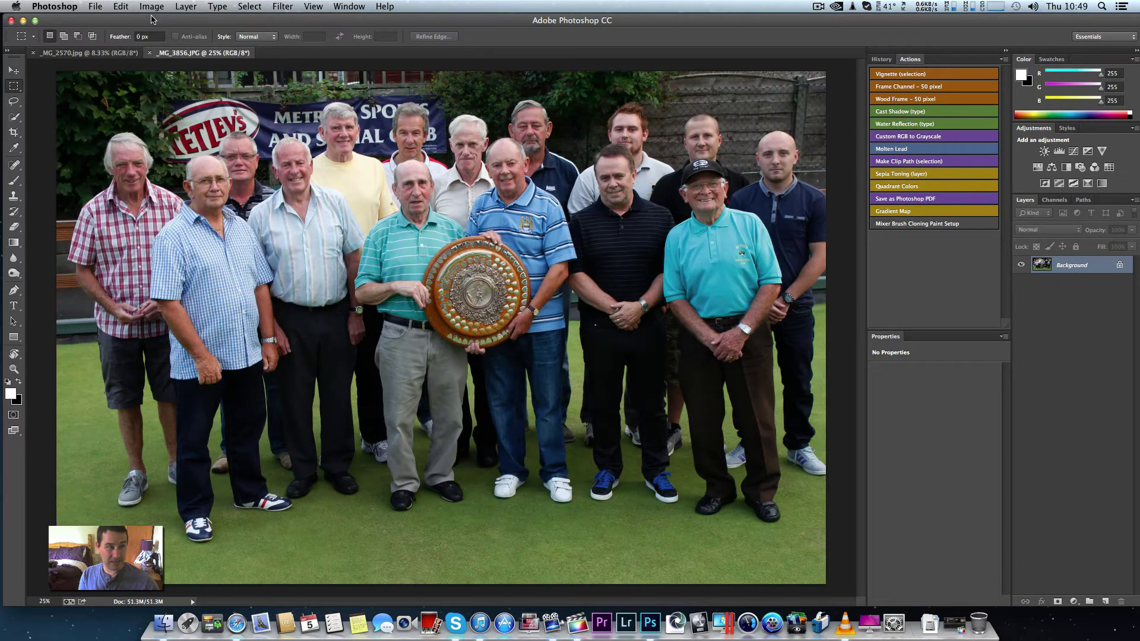
left_click(121, 6)
left_click(143, 125)
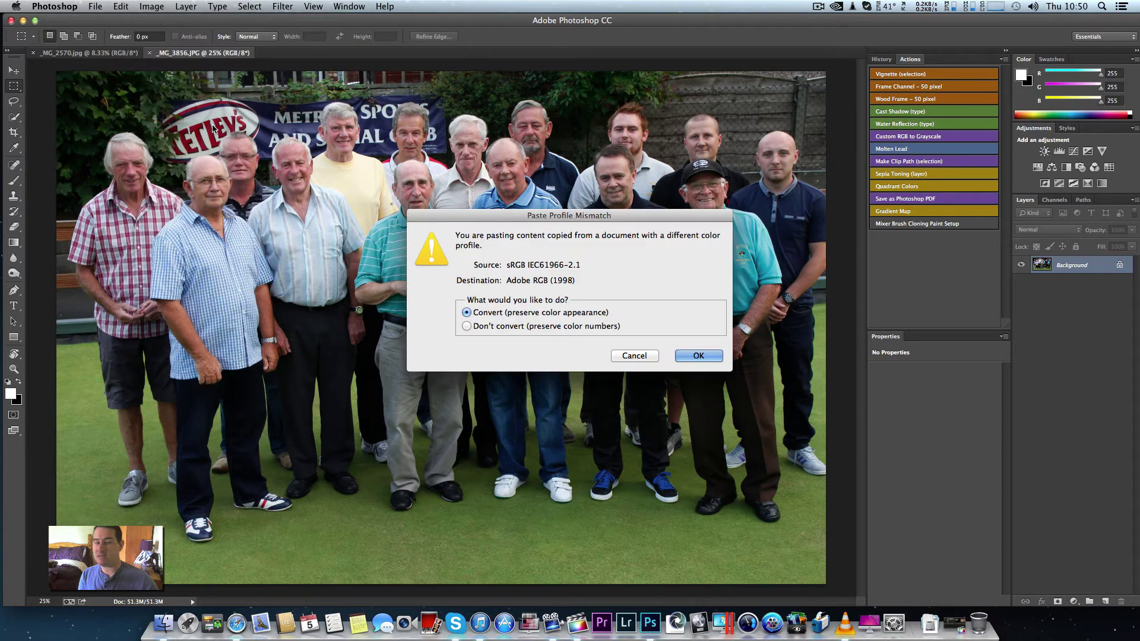
Convert the paste's colours and shrink the pasted man proportionally to about a quarter size.
left_click(698, 355)
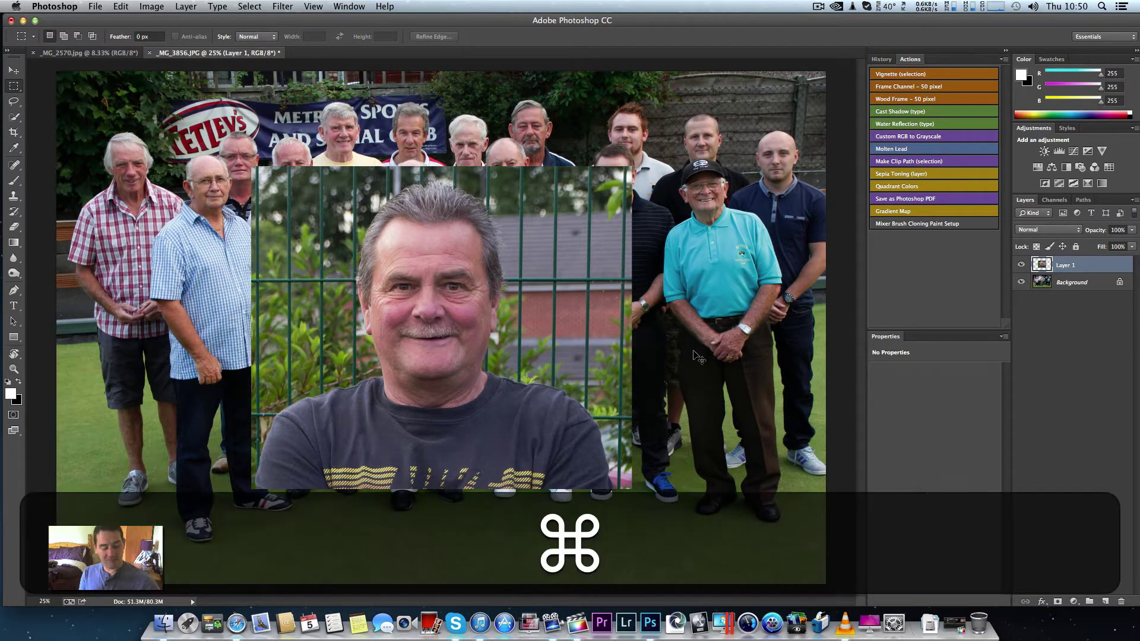
key("super+t")
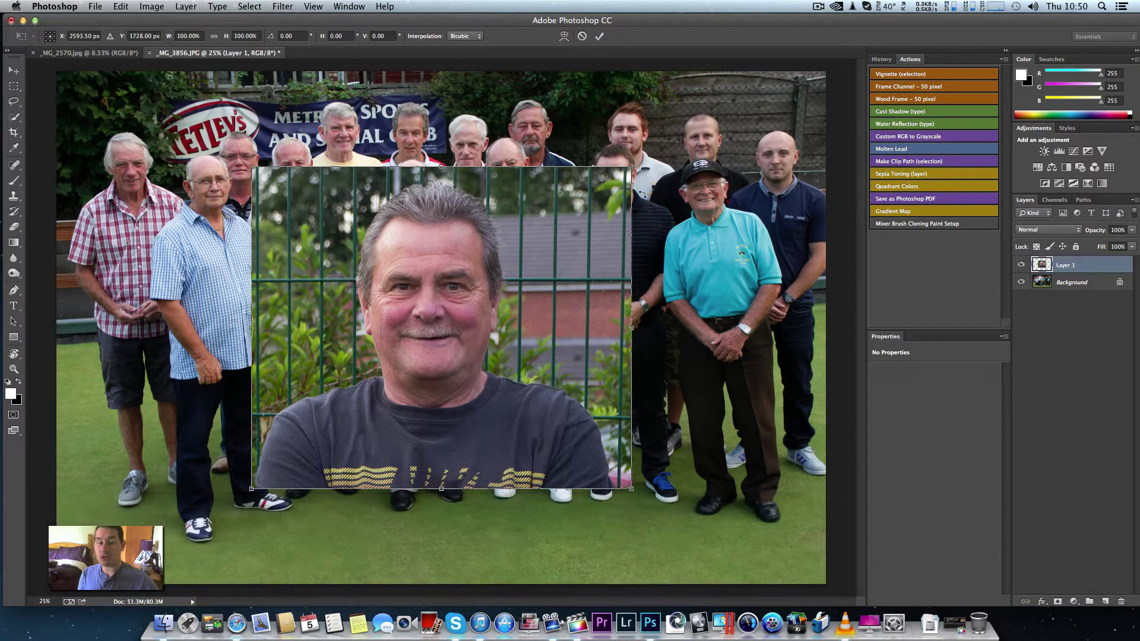
key("shift")
left_click_drag(630, 167, 522, 427)
key("super+z")
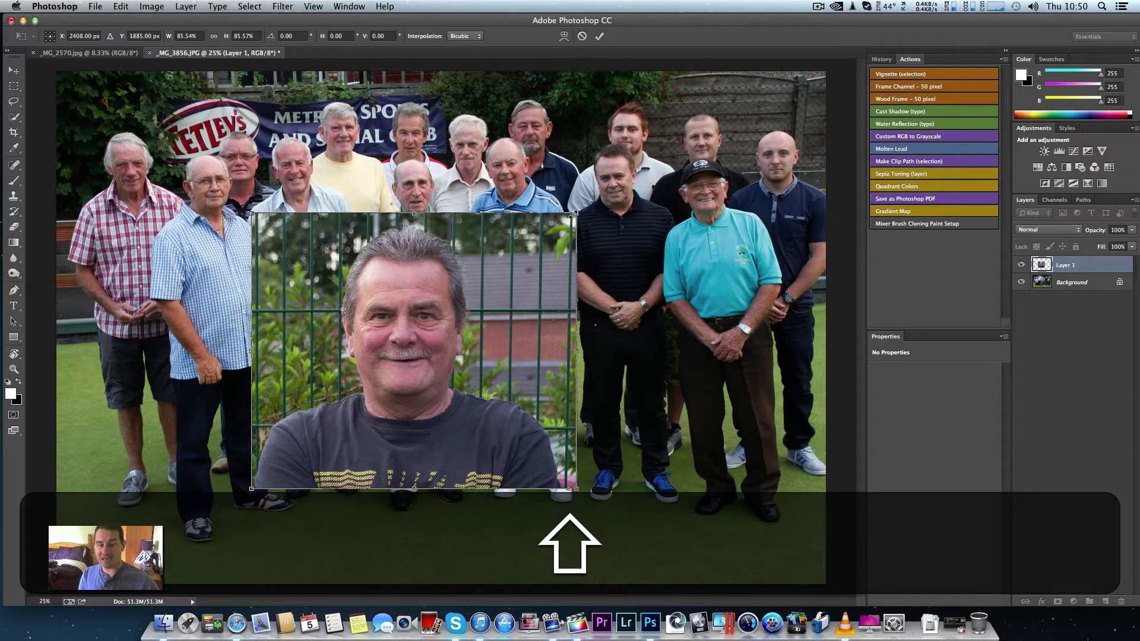
left_click_drag(574, 214, 356, 429)
Move the man into the back row, enlarge him slightly to about 27%, and commit.
left_click_drag(287, 432, 575, 117)
key("shift")
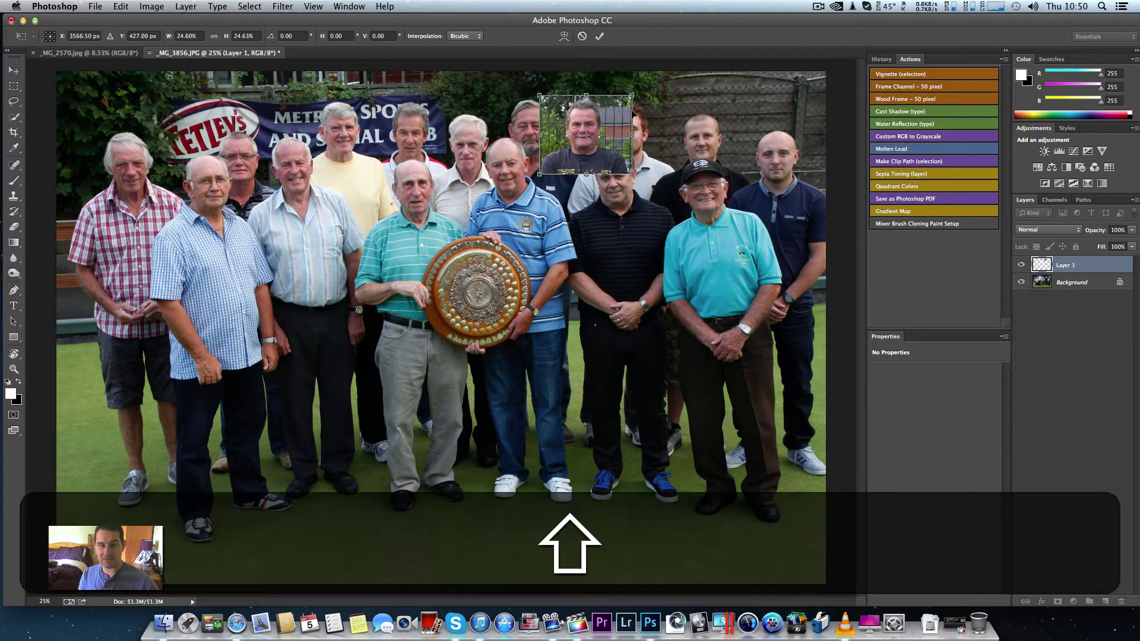
left_click_drag(634, 95, 641, 87)
mouse_move(580, 152)
left_mouse_down()
mouse_move(568, 199)
mouse_move(567, 159)
left_mouse_up()
key("Return")
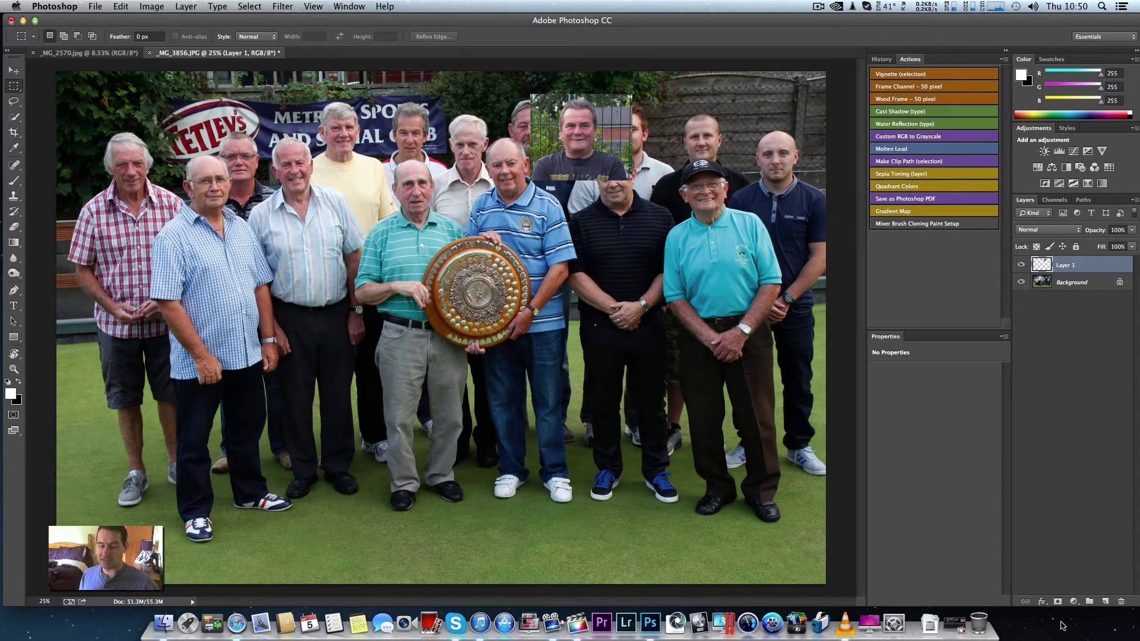
Add a white layer mask to Layer 1, set black as the foreground colour, and choose a larger Brush.
left_click(1057, 601)
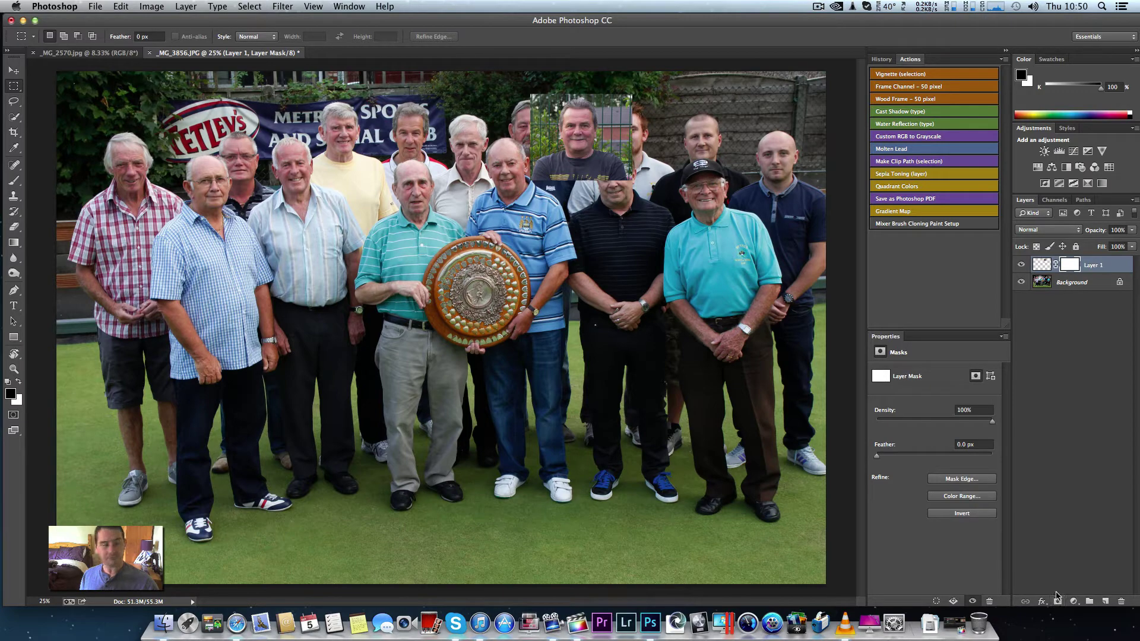
key("d")
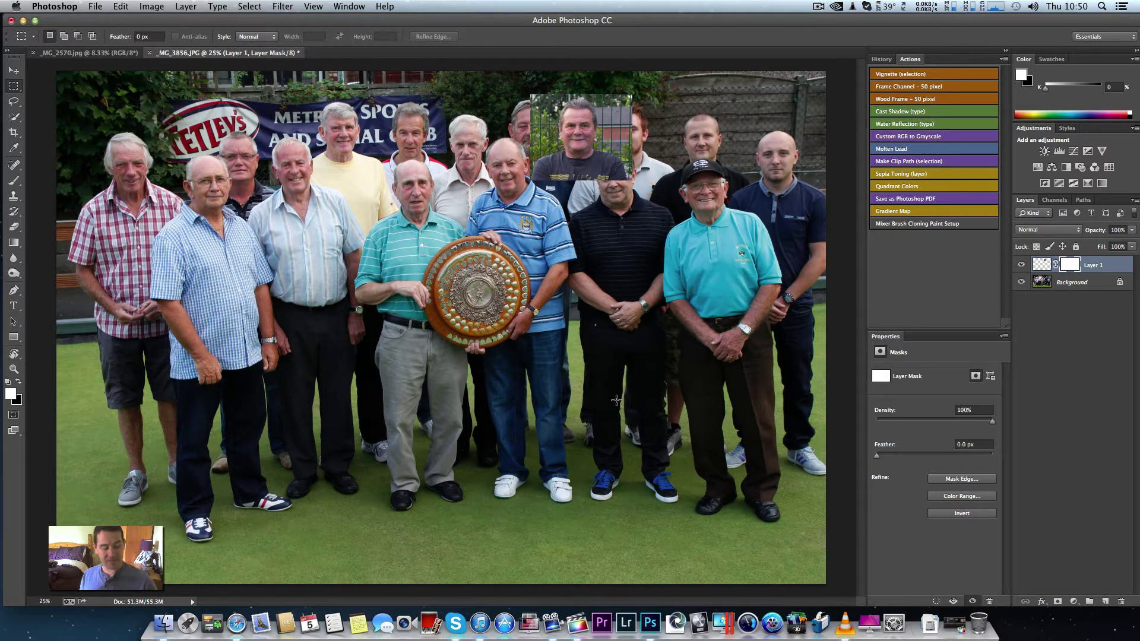
key("x")
key("x")
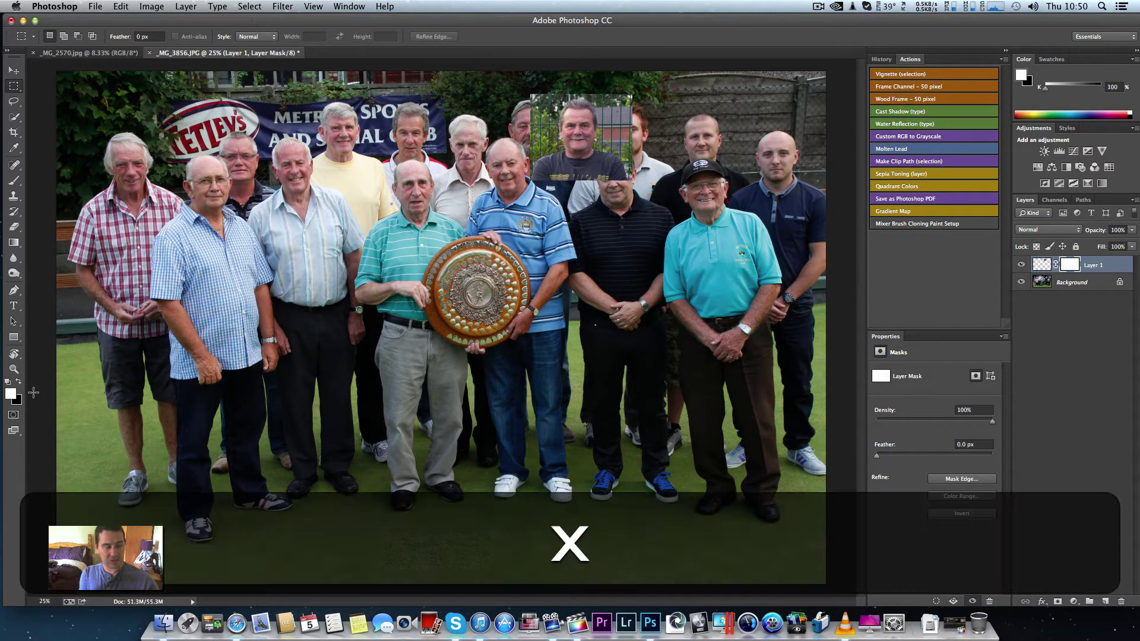
key("x")
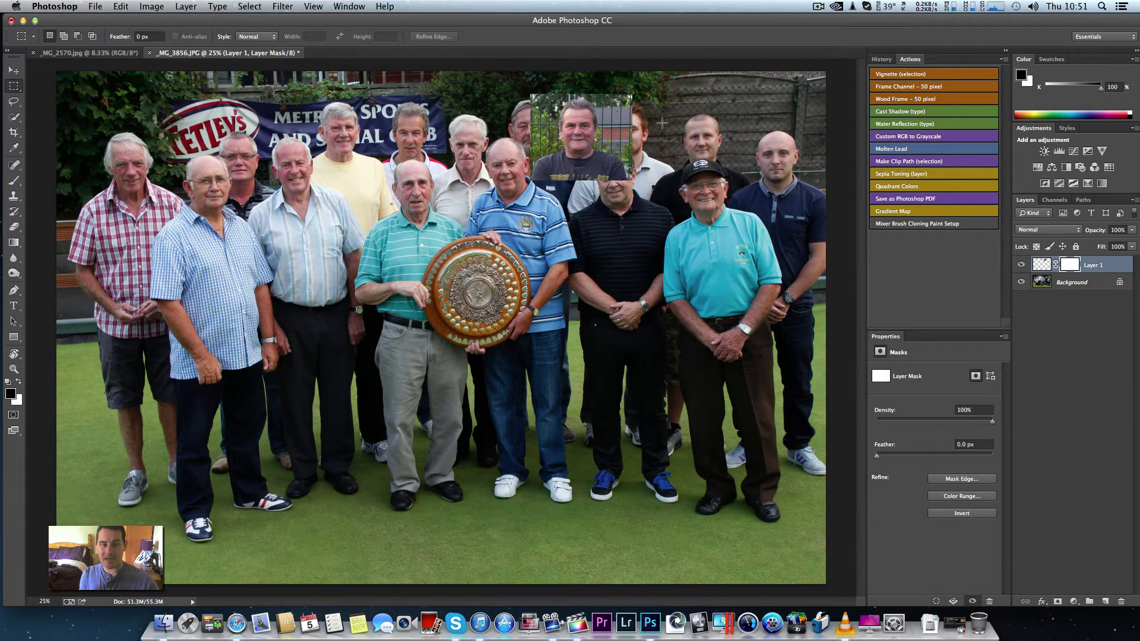
key("b")
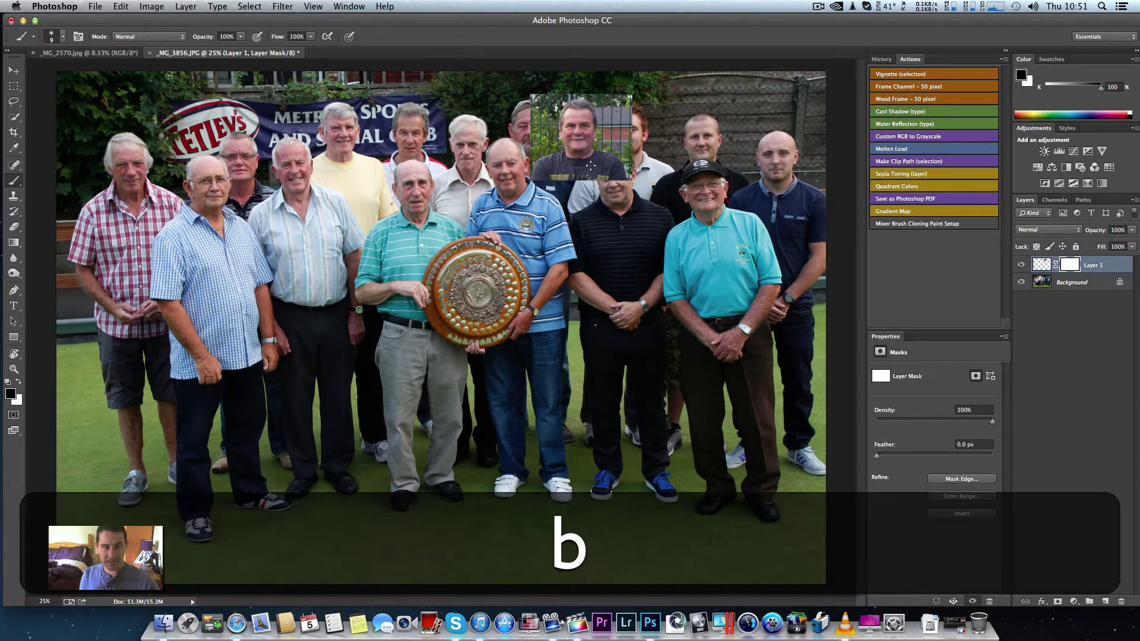
key("bracketright")
Paint black on the mask around the pasted head, revealing the red-haired man and the front man's shoulder.
key("bracketright")
key("bracketright")
key("bracketright")
key("bracketright")
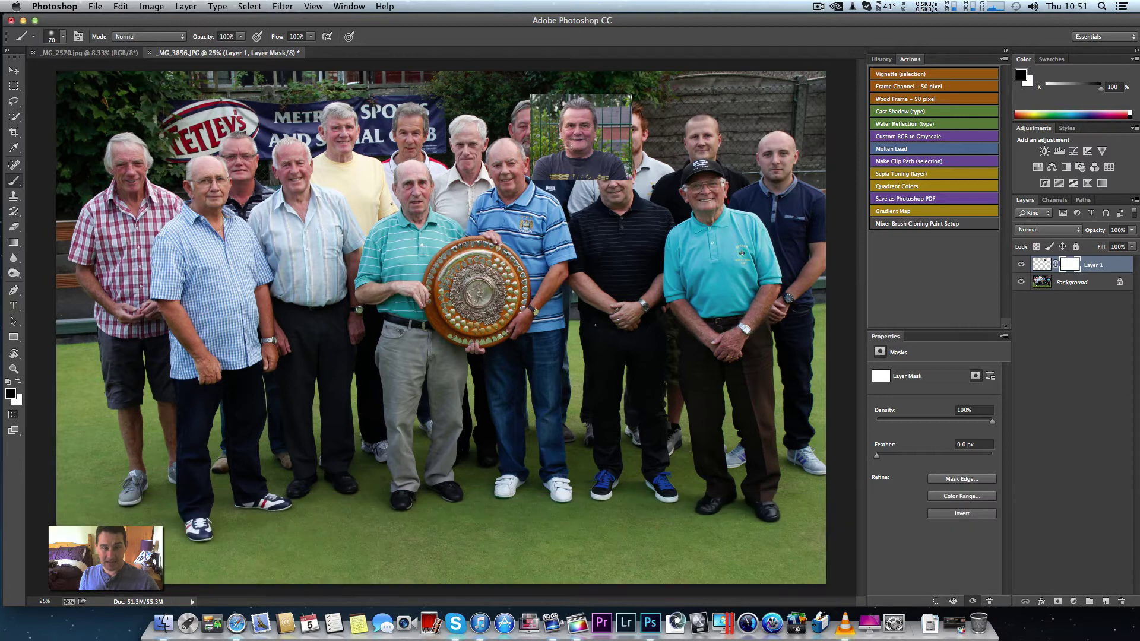
key("bracketright")
key("bracketright")
key("bracketright")
mouse_move(628, 105)
left_mouse_down()
mouse_move(628, 180)
mouse_move(615, 161)
mouse_move(605, 184)
mouse_move(547, 184)
mouse_move(521, 158)
mouse_move(553, 174)
left_mouse_up()
mouse_move(558, 81)
left_mouse_down()
mouse_move(558, 132)
mouse_move(553, 109)
left_mouse_up()
key("super+z")
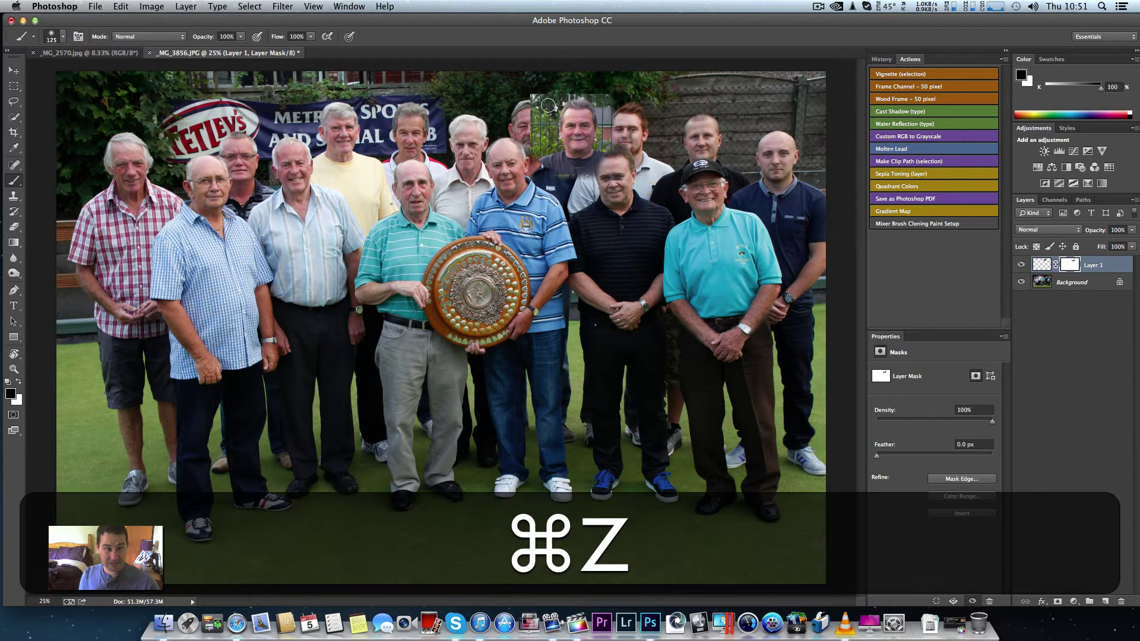
mouse_move(536, 151)
left_mouse_down()
mouse_move(538, 137)
mouse_move(550, 143)
mouse_move(529, 164)
left_mouse_up()
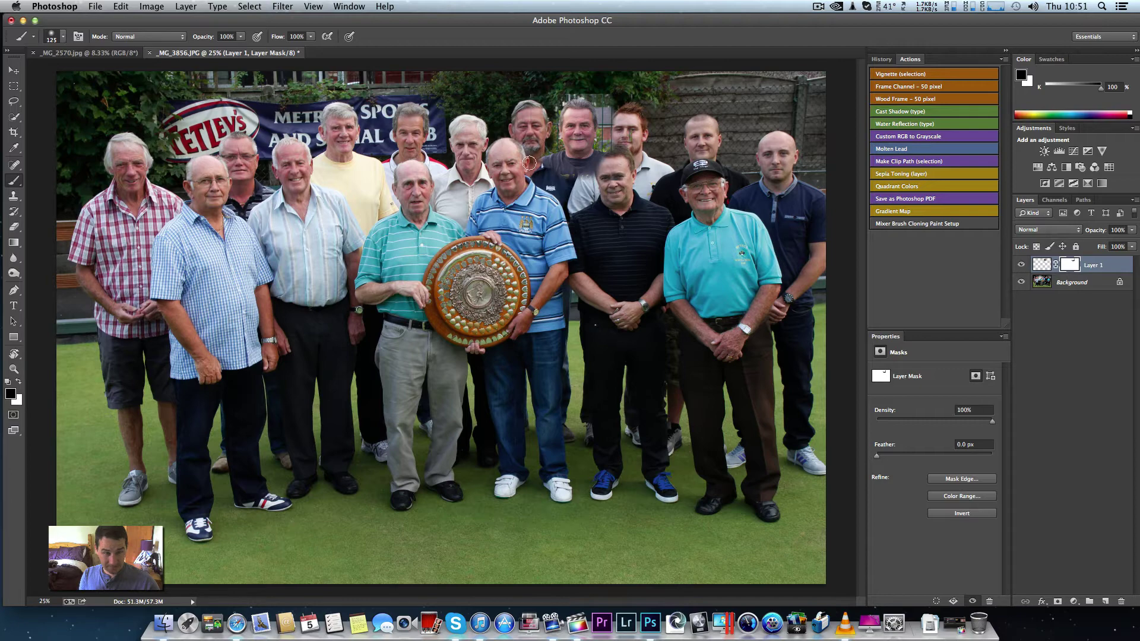
left_click_drag(580, 188, 608, 164)
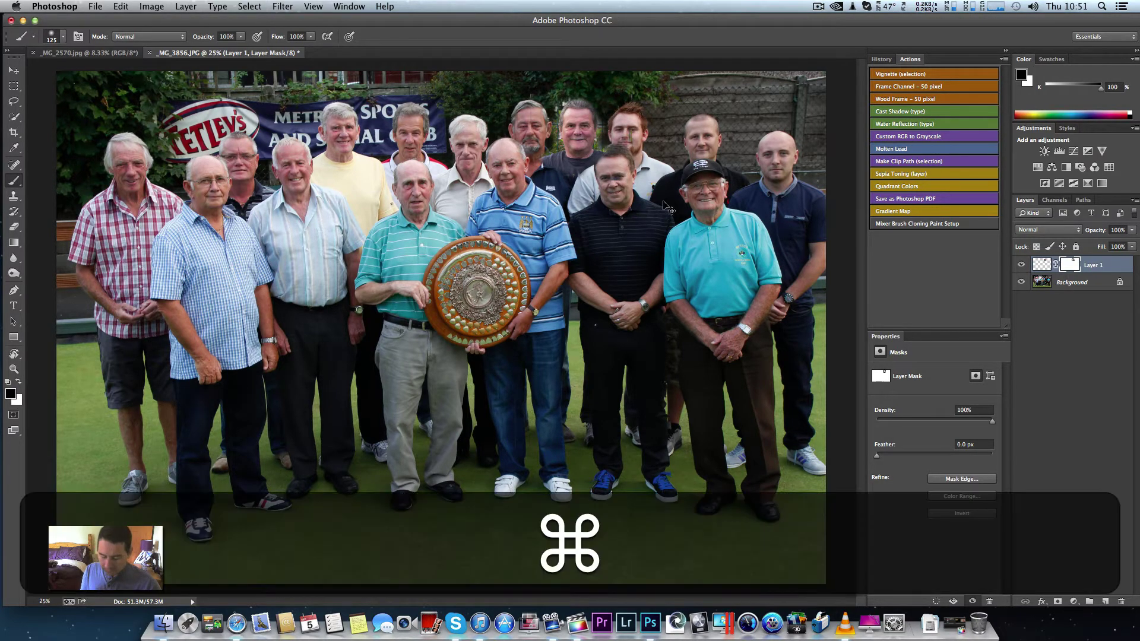
key("super+plus")
key("super+plus")
key("super+plus")
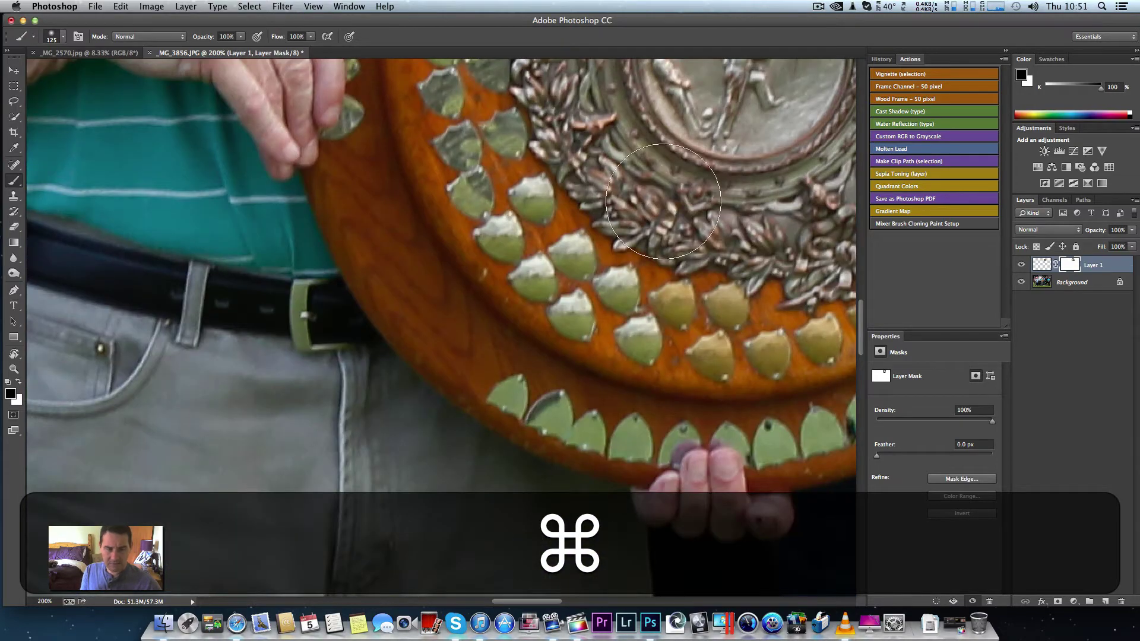
With a smaller black brush, mask the pasted edge at the front man's hairline and the yellow stripe marks.
key("space")
mouse_move(669, 207)
left_mouse_down()
mouse_move(493, 410)
mouse_move(503, 364)
mouse_move(463, 255)
mouse_move(498, 453)
mouse_move(580, 298)
mouse_move(562, 368)
mouse_move(640, 286)
mouse_move(94, 408)
mouse_move(318, 411)
mouse_move(372, 293)
left_mouse_up()
key("bracketleft")
key("bracketleft")
key("bracketleft")
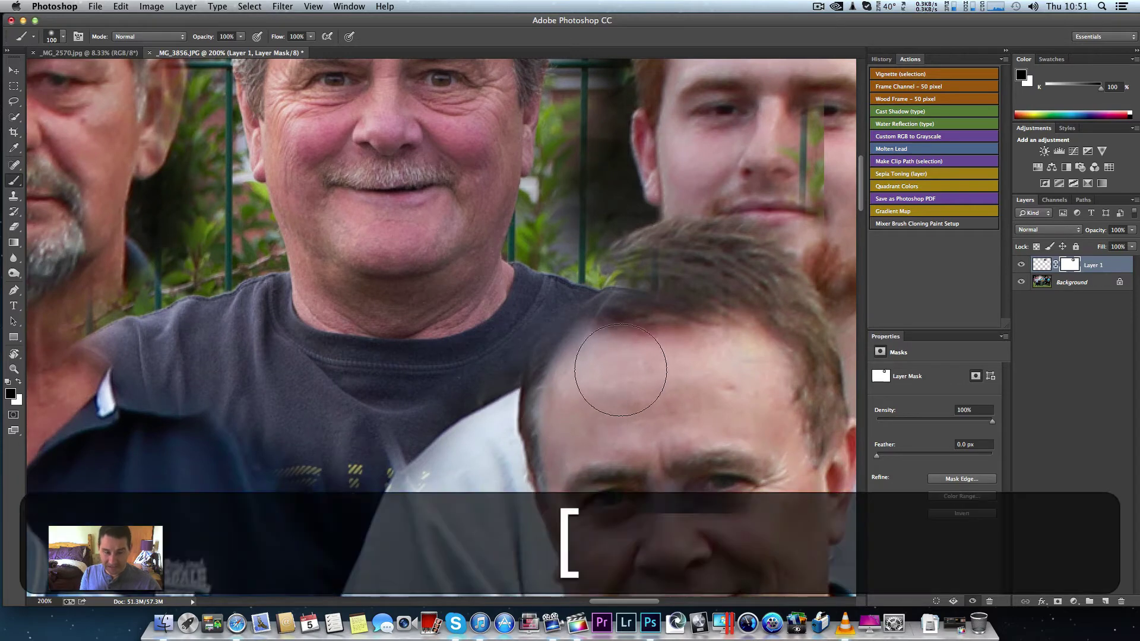
key("x")
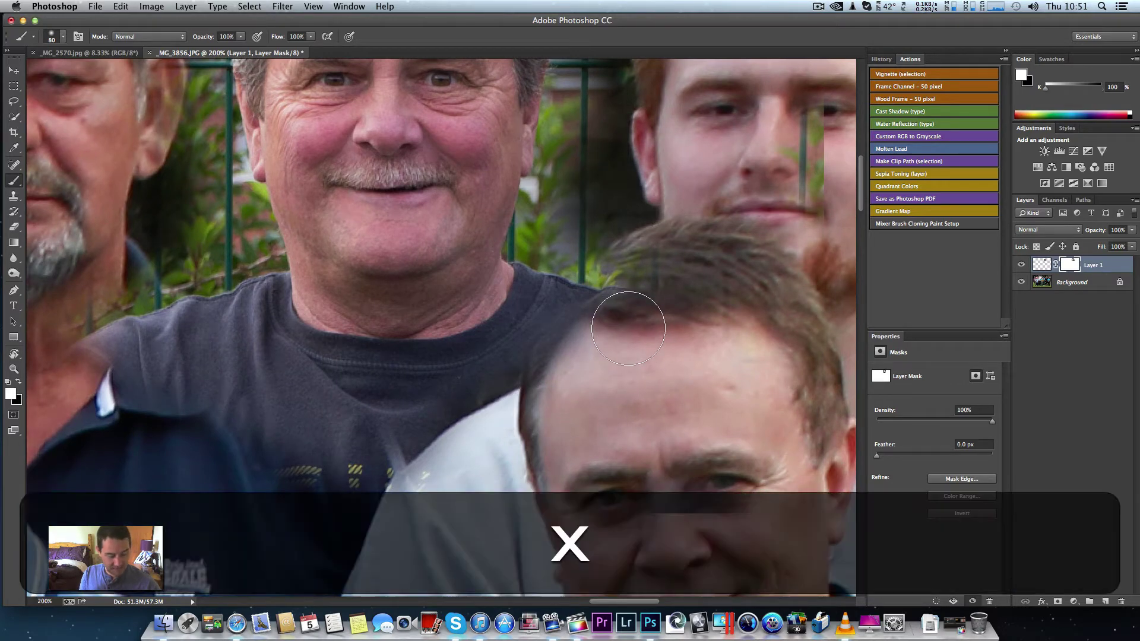
key("x")
mouse_move(599, 352)
left_mouse_down()
mouse_move(619, 318)
mouse_move(580, 363)
mouse_move(600, 311)
mouse_move(638, 304)
mouse_move(605, 302)
left_mouse_up()
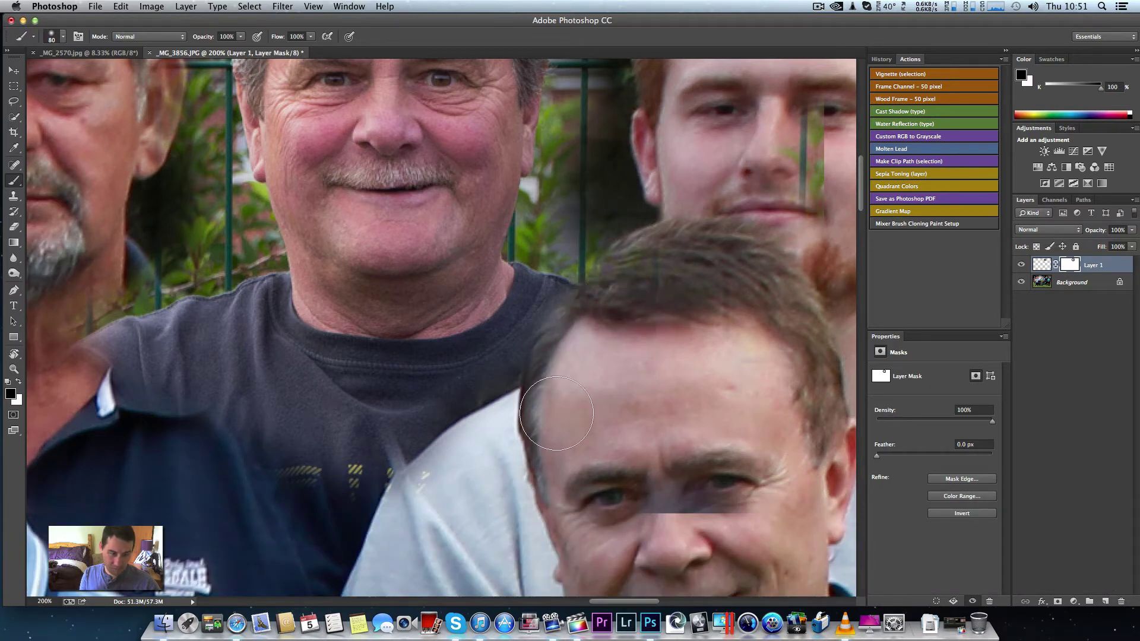
key("space")
left_click_drag(433, 544, 558, 327)
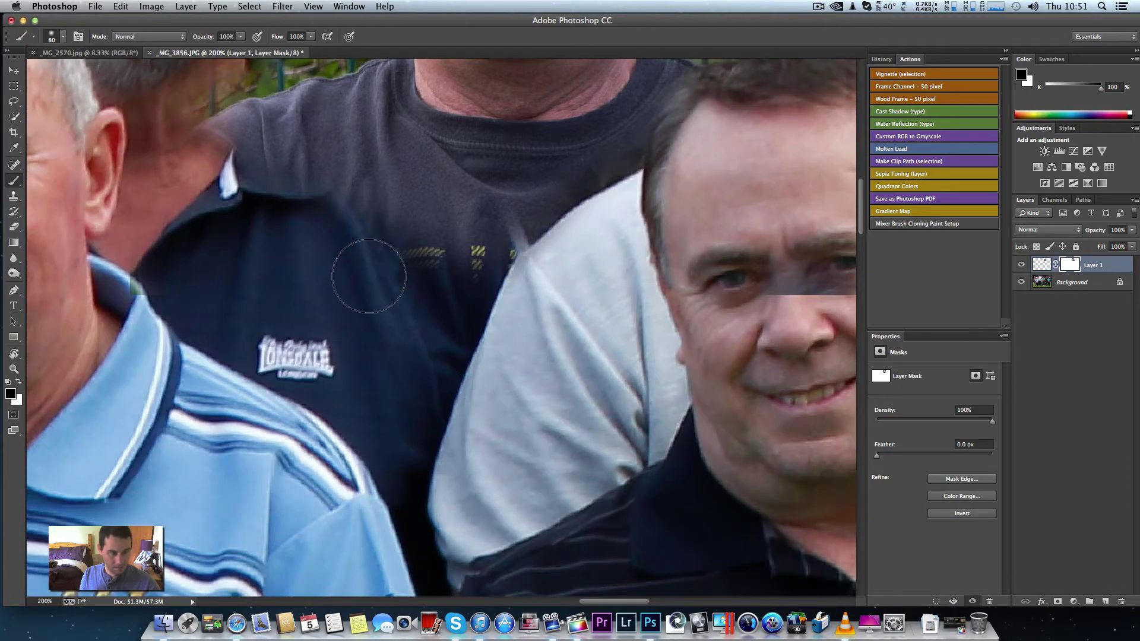
mouse_move(301, 221)
left_mouse_down()
mouse_move(410, 319)
mouse_move(411, 294)
mouse_move(332, 214)
mouse_move(398, 276)
mouse_move(476, 383)
mouse_move(387, 269)
mouse_move(284, 190)
mouse_move(400, 253)
mouse_move(469, 345)
mouse_move(333, 415)
left_mouse_up()
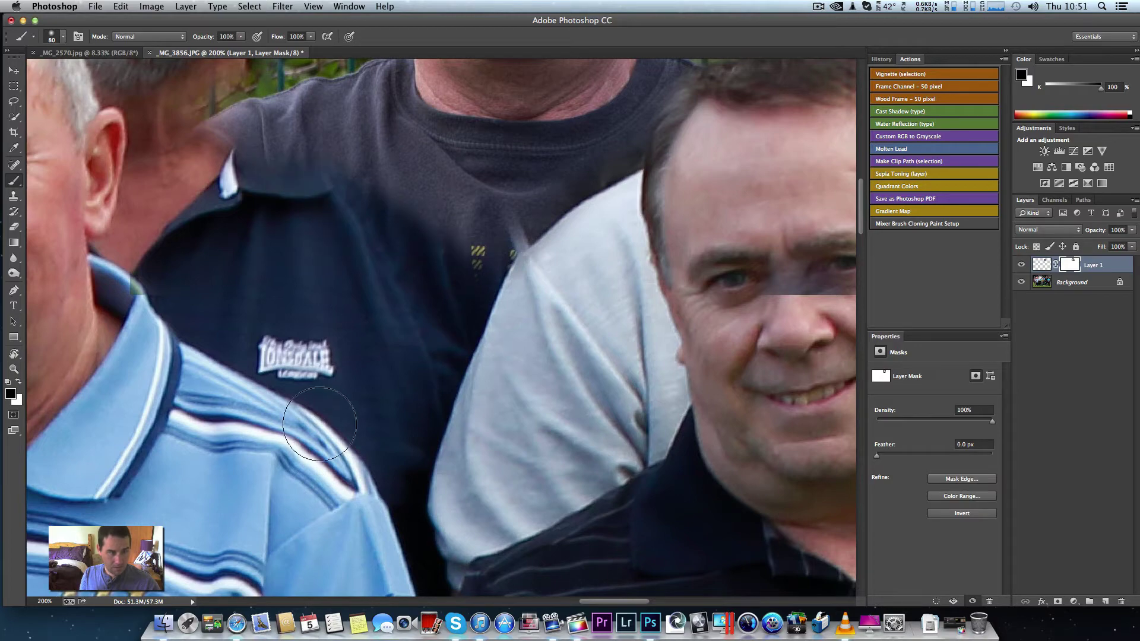
Blend the grey patch by the collar, the shoulder stripe edge, and the background behind the left man's ear.
key("space")
left_click_drag(277, 312, 415, 570)
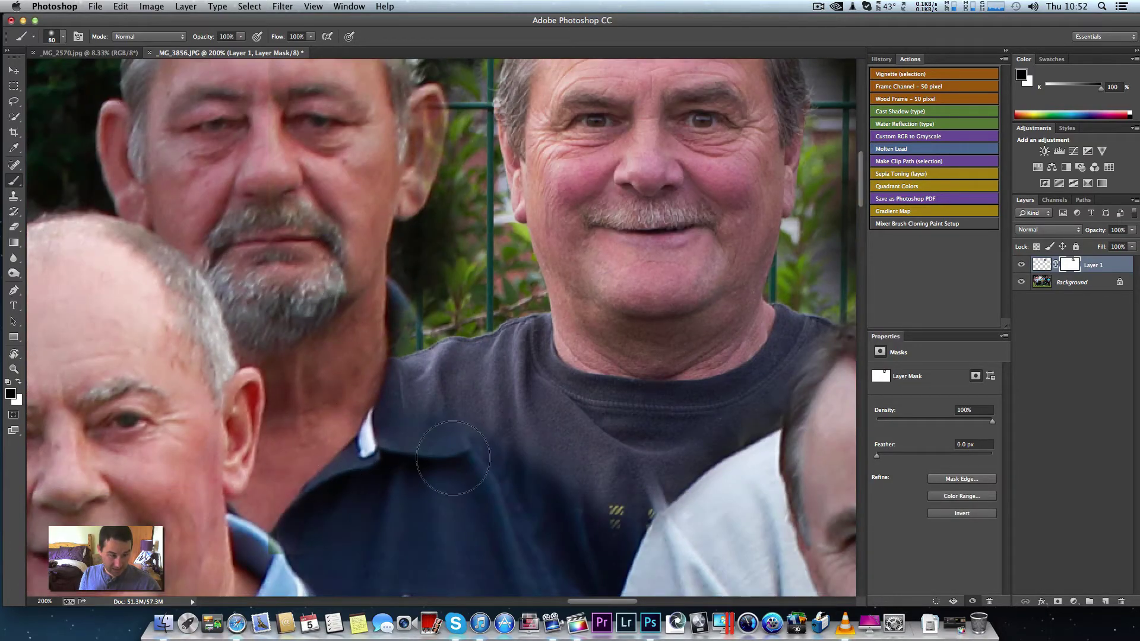
mouse_move(372, 426)
left_mouse_down()
mouse_move(464, 457)
mouse_move(387, 400)
mouse_move(498, 444)
mouse_move(406, 378)
mouse_move(469, 434)
mouse_move(417, 377)
mouse_move(478, 411)
mouse_move(450, 381)
mouse_move(584, 444)
mouse_move(639, 507)
mouse_move(537, 468)
left_mouse_up()
key("space")
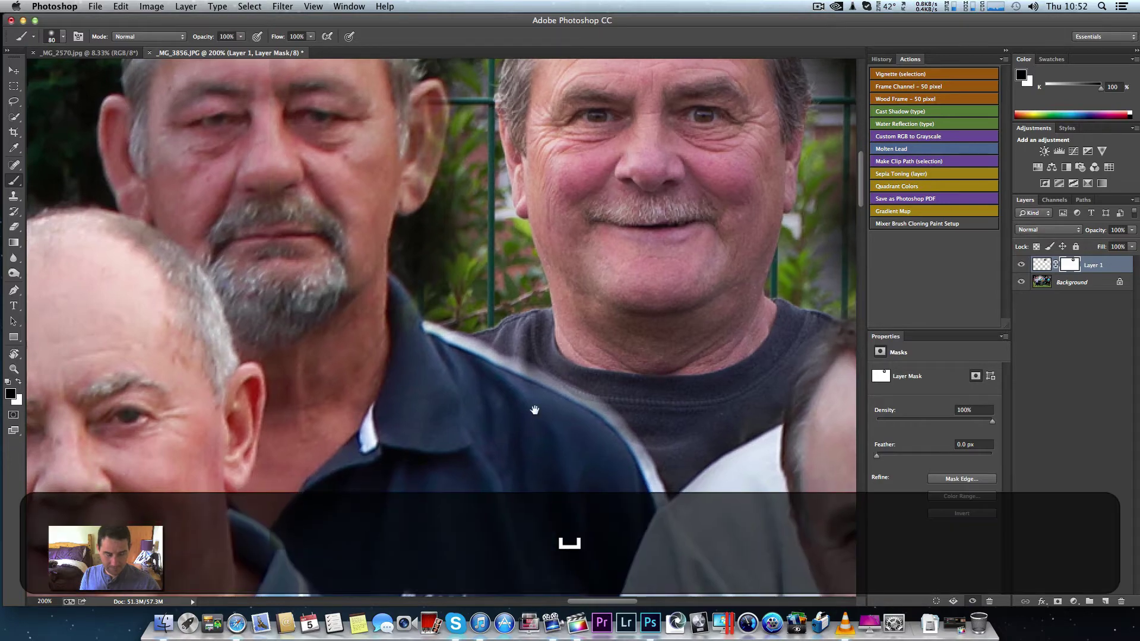
left_click_drag(549, 533, 532, 366)
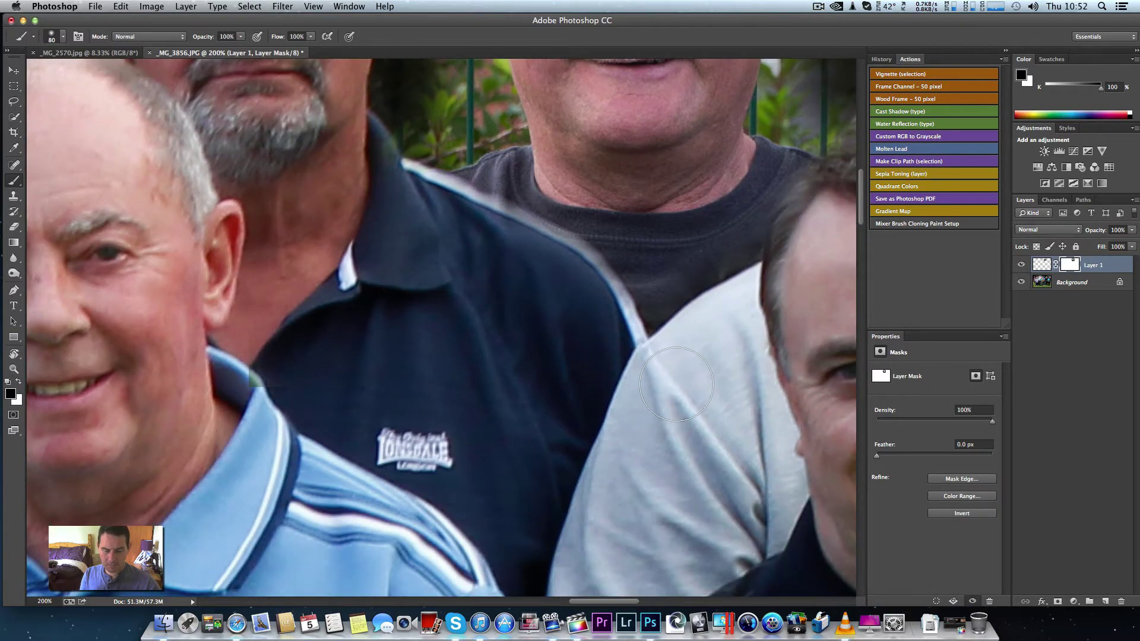
key("space")
mouse_move(571, 343)
left_mouse_down()
mouse_move(469, 493)
mouse_move(472, 555)
left_mouse_up()
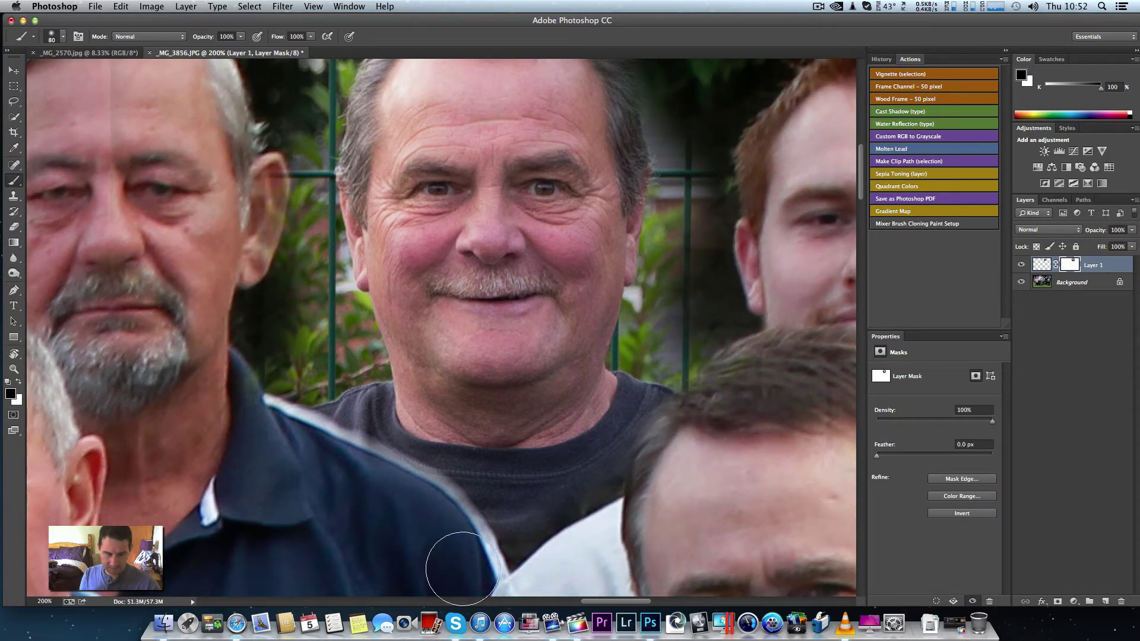
mouse_move(414, 499)
left_mouse_down()
mouse_move(348, 458)
mouse_move(254, 420)
left_mouse_up()
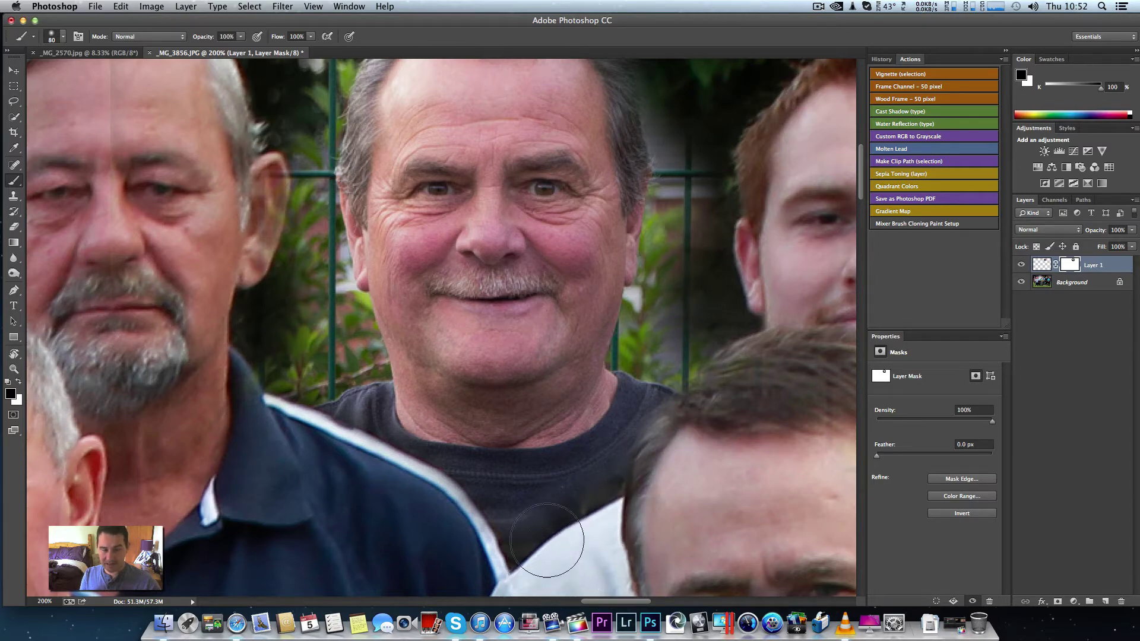
left_click_drag(624, 422, 639, 540)
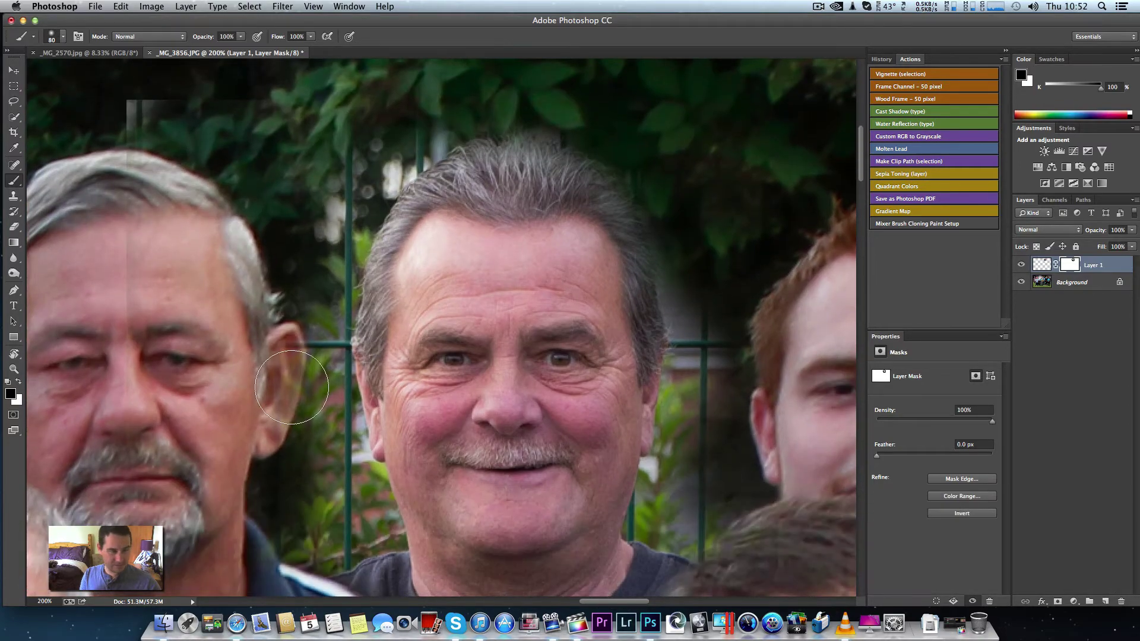
mouse_move(272, 446)
left_mouse_down()
mouse_move(270, 226)
mouse_move(269, 307)
mouse_move(299, 290)
mouse_move(308, 484)
mouse_move(338, 523)
mouse_move(298, 526)
mouse_move(277, 509)
mouse_move(300, 196)
mouse_move(313, 262)
mouse_move(319, 198)
mouse_move(320, 143)
mouse_move(303, 203)
mouse_move(301, 135)
mouse_move(301, 240)
mouse_move(272, 282)
mouse_move(277, 465)
left_mouse_up()
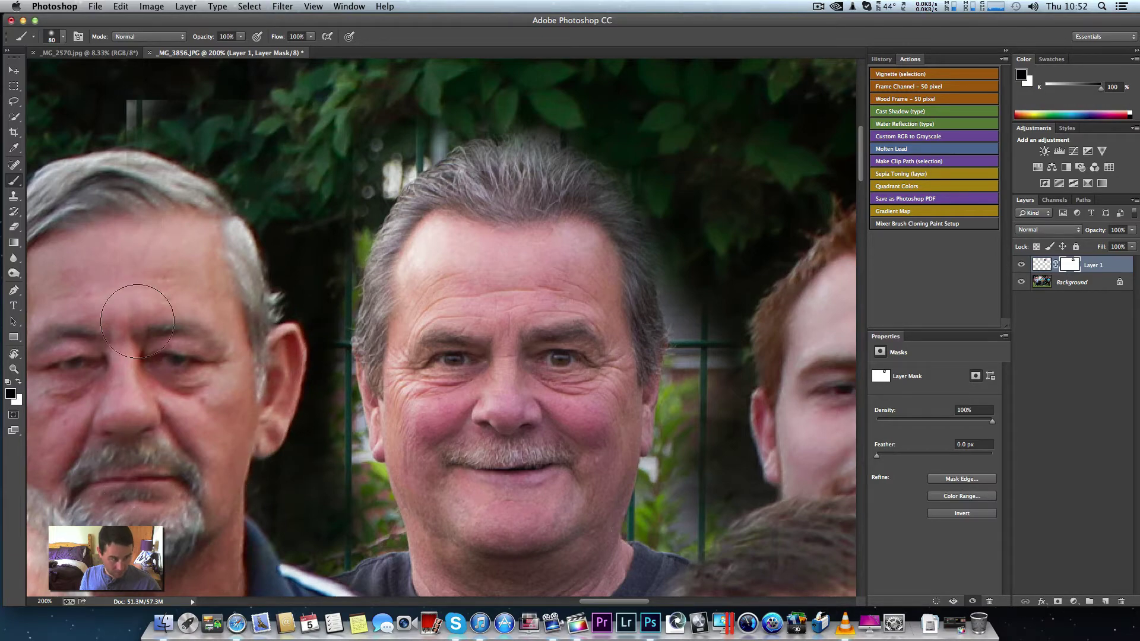
key("space")
left_click_drag(291, 192, 302, 383)
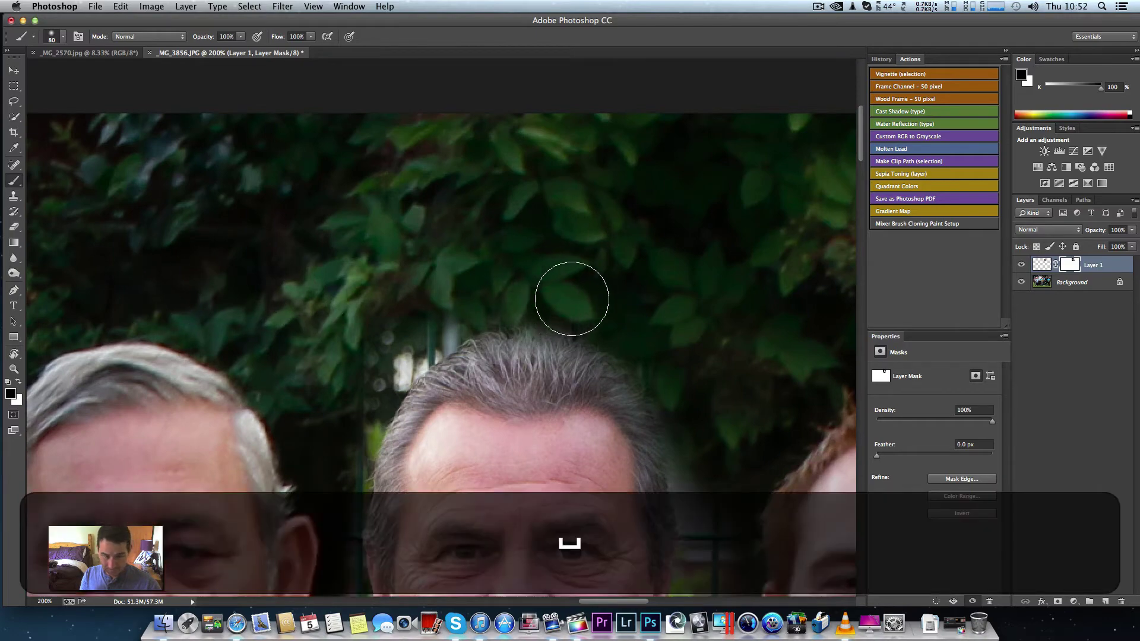
Mask the background on both sides of the middle man's head and along his jaw with a smaller brush.
key("space")
mouse_move(659, 339)
left_mouse_down()
mouse_move(635, 133)
mouse_move(641, 142)
left_mouse_up()
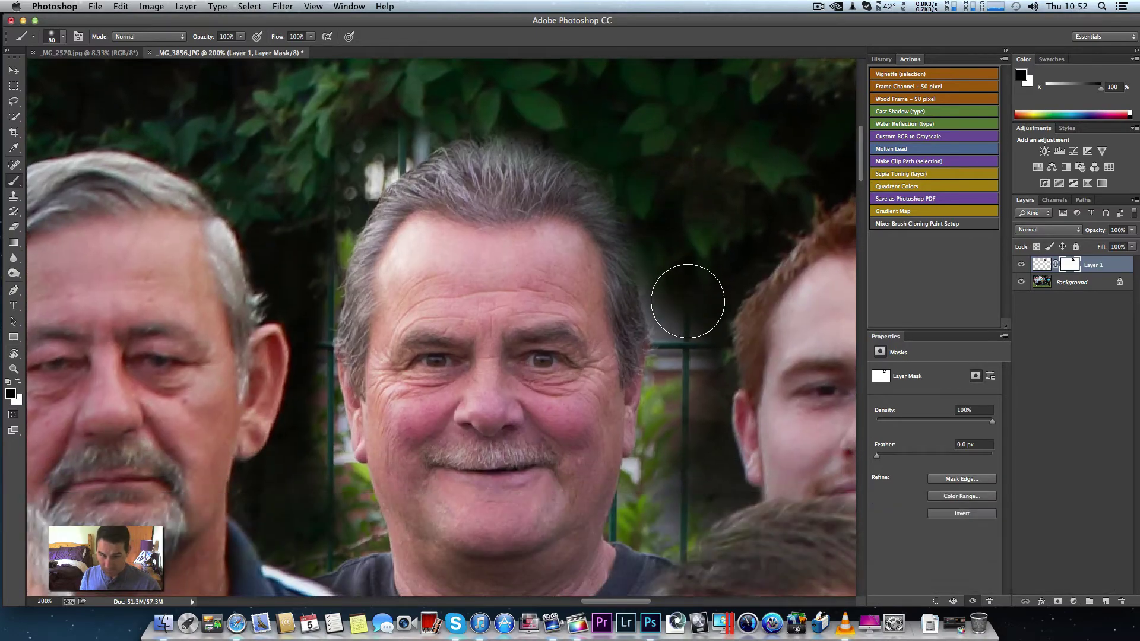
mouse_move(686, 297)
left_mouse_down()
mouse_move(683, 480)
mouse_move(666, 515)
mouse_move(649, 515)
mouse_move(693, 429)
mouse_move(669, 450)
mouse_move(623, 430)
mouse_move(616, 185)
left_mouse_up()
key("space")
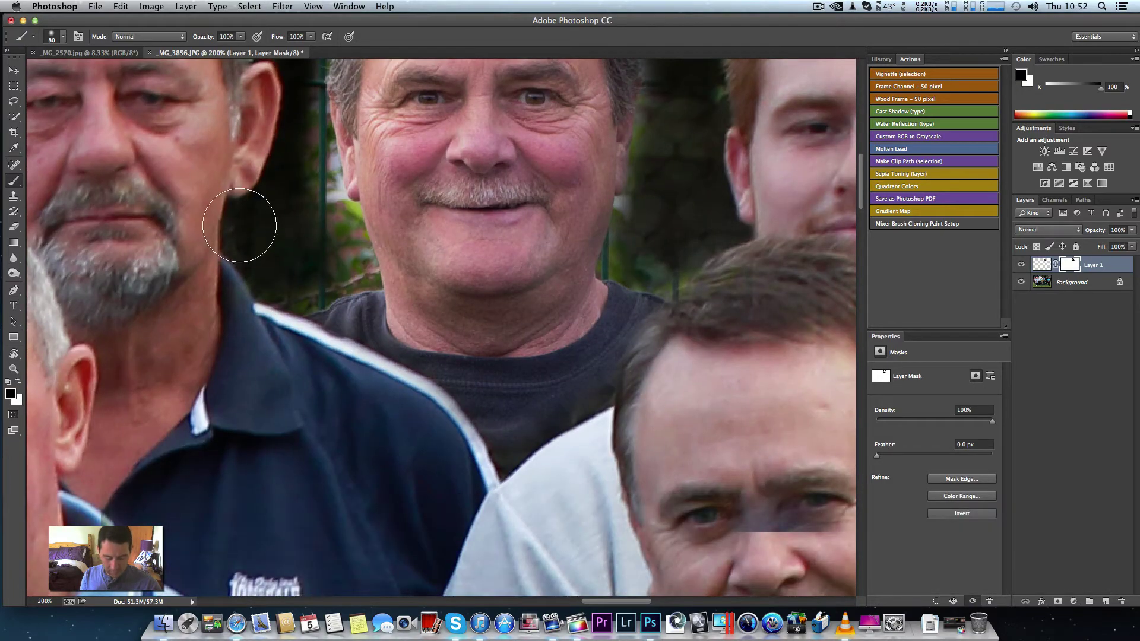
key("bracketleft")
key("bracketleft")
key("bracketleft")
key("bracketleft")
key("bracketleft")
key("bracketleft")
mouse_move(312, 118)
left_mouse_down()
mouse_move(322, 195)
mouse_move(343, 225)
mouse_move(349, 272)
mouse_move(317, 294)
mouse_move(275, 294)
mouse_move(234, 224)
left_mouse_up()
left_click_drag(380, 275, 359, 264)
Hide the jaw, shoulder and right-hand gap edges, then paint white to restore the dark T-shirt.
key("x")
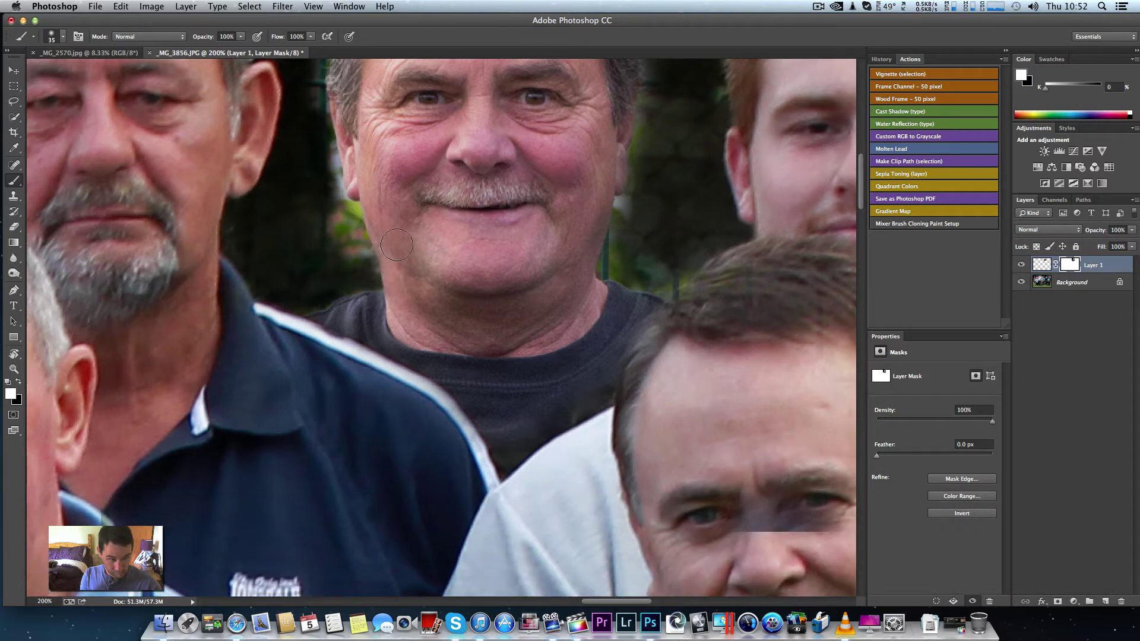
key("x")
mouse_move(350, 259)
left_mouse_down()
mouse_move(283, 288)
mouse_move(334, 252)
mouse_move(342, 220)
mouse_move(320, 175)
mouse_move(309, 101)
left_mouse_up()
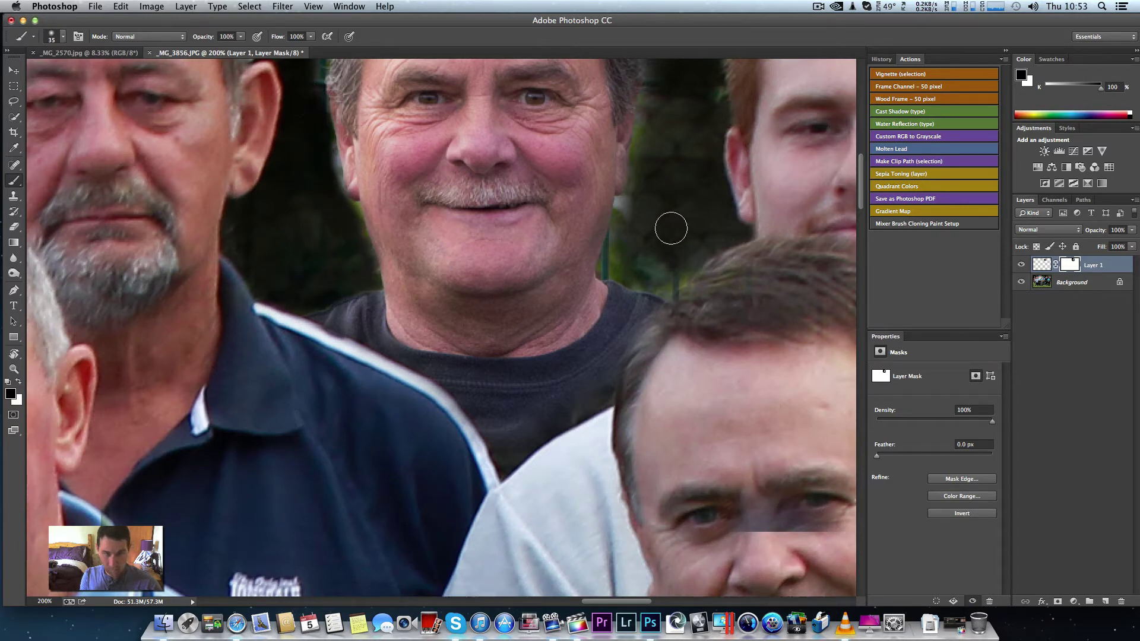
mouse_move(669, 226)
left_mouse_down()
mouse_move(614, 268)
mouse_move(675, 285)
mouse_move(684, 264)
mouse_move(730, 236)
mouse_move(644, 209)
mouse_move(652, 84)
mouse_move(645, 208)
mouse_move(630, 206)
mouse_move(610, 266)
mouse_move(659, 286)
left_mouse_up()
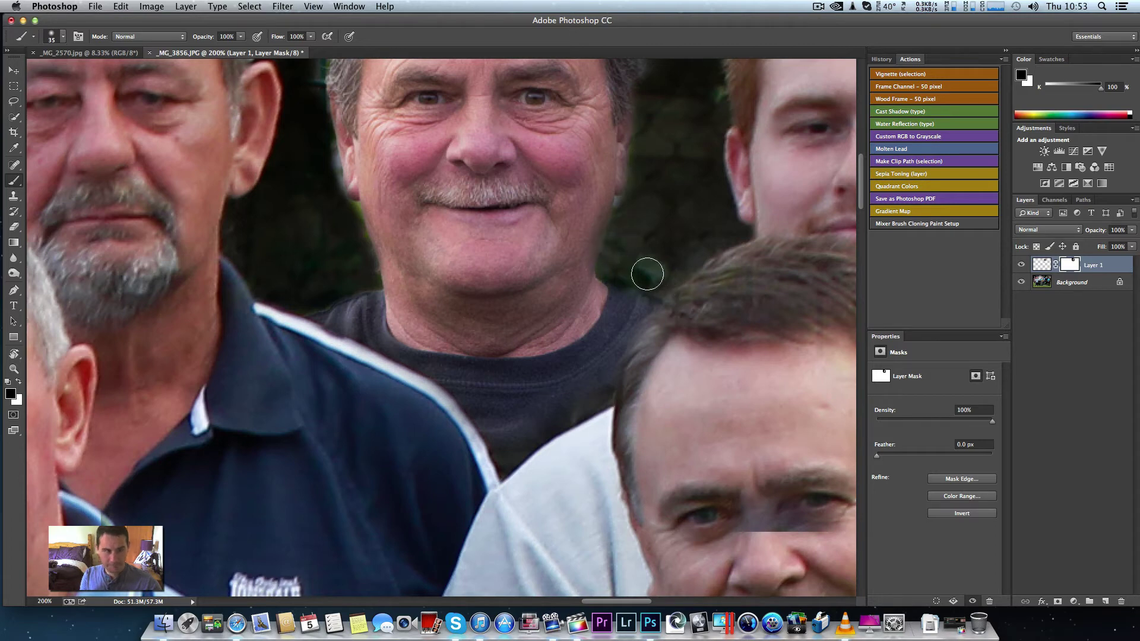
key("x")
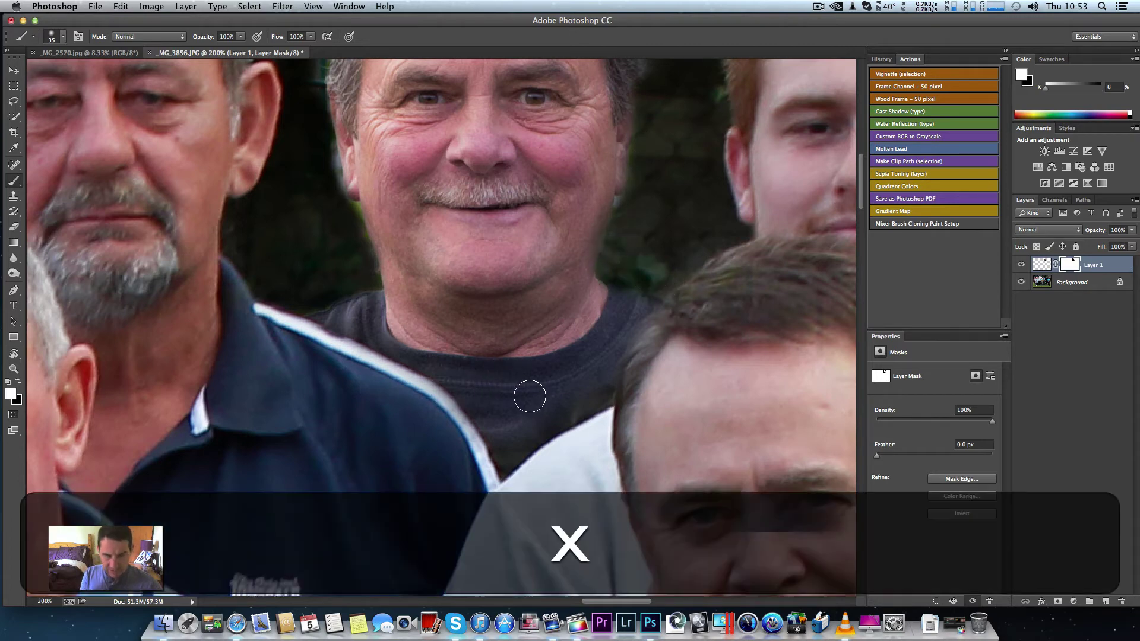
mouse_move(525, 417)
left_mouse_down()
mouse_move(509, 457)
mouse_move(517, 435)
mouse_move(599, 385)
mouse_move(611, 331)
mouse_move(637, 288)
mouse_move(594, 293)
left_mouse_up()
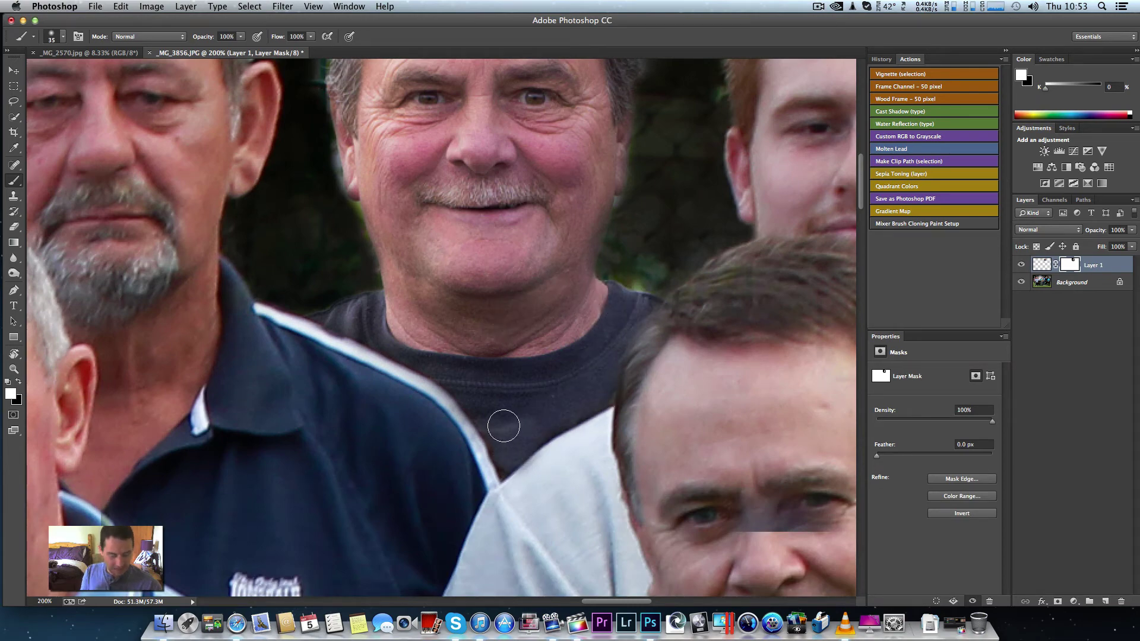
key("super+minus")
key("super+minus")
key("super+minus")
key("super+minus")
key("super+minus")
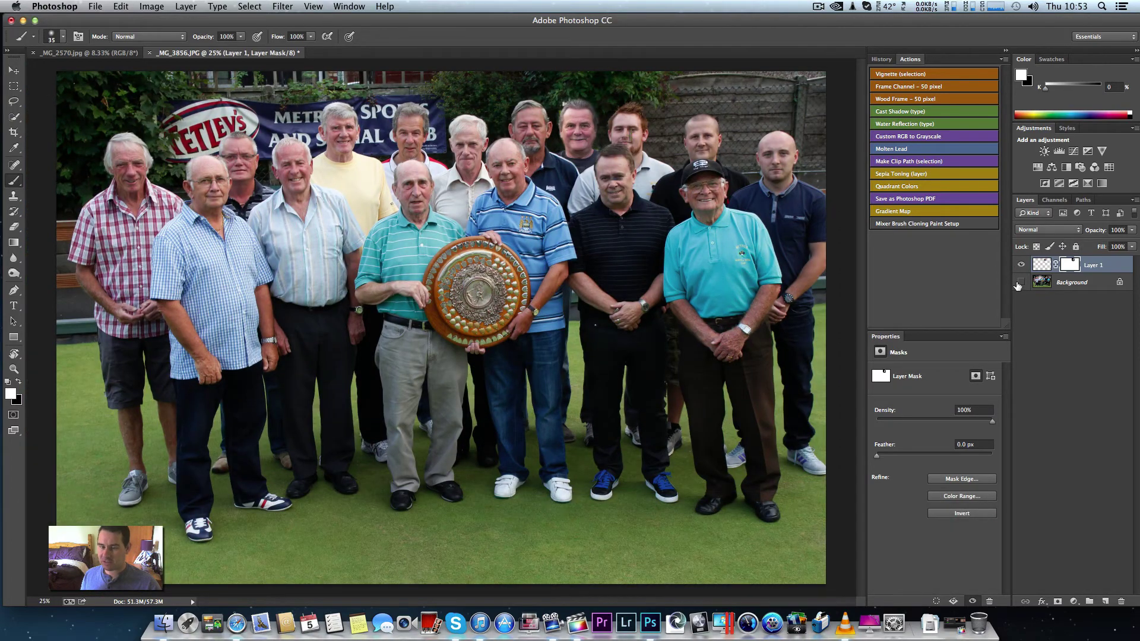
left_click(1017, 286)
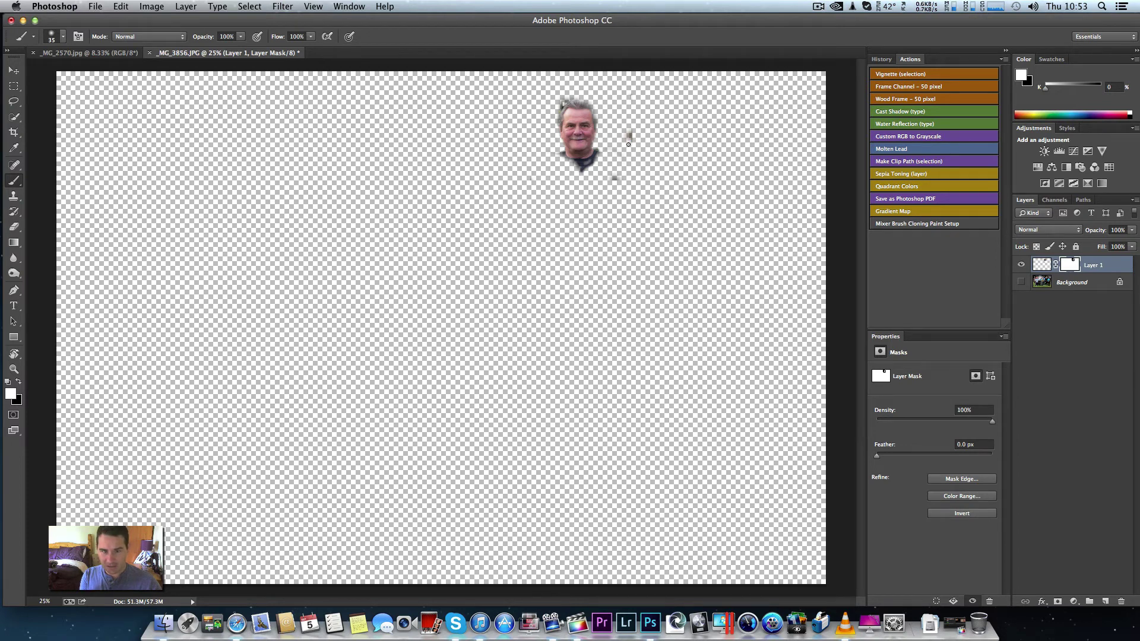
key("x")
key("bracketright")
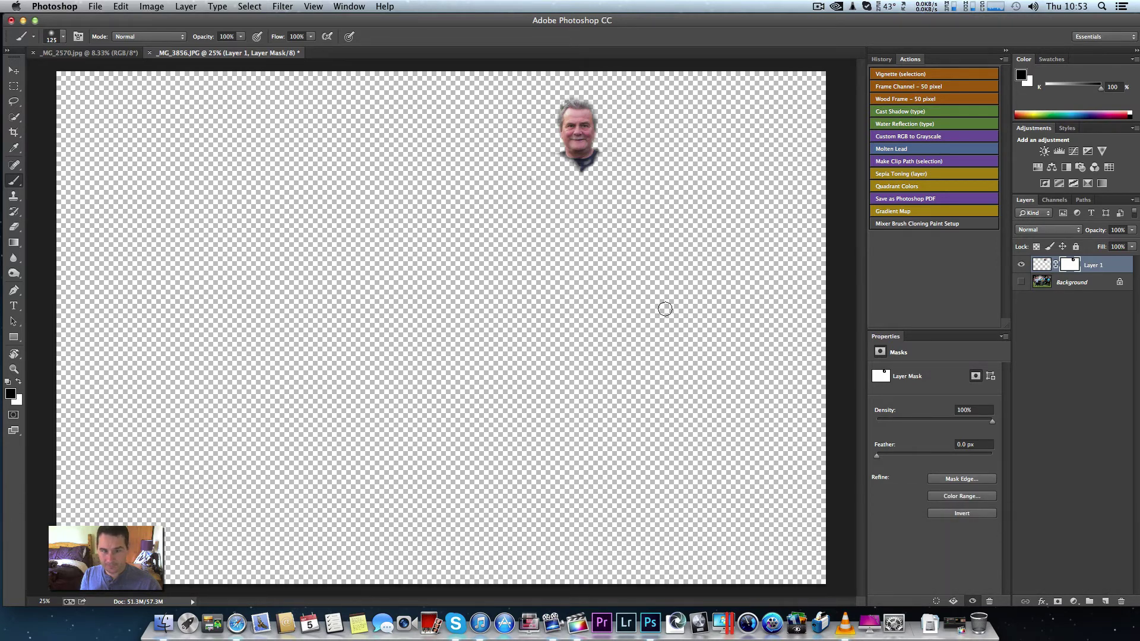
left_click(1020, 282)
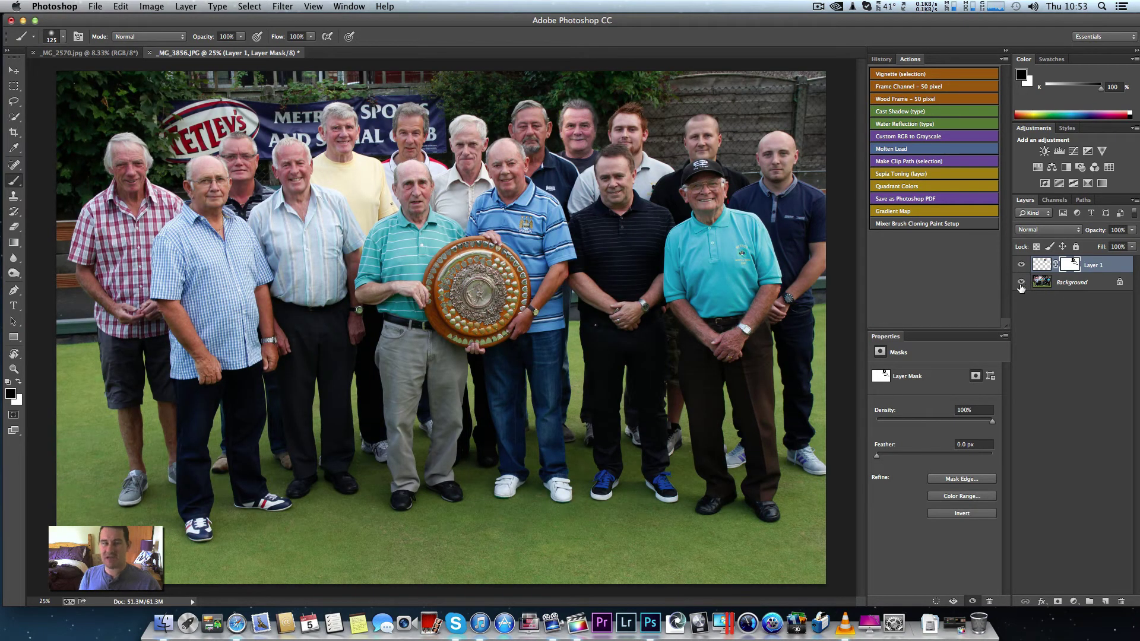
In mask-only view, paint out stray black strokes with a 300 px white brush, then check the Background.
left_click(1075, 265, "alt")
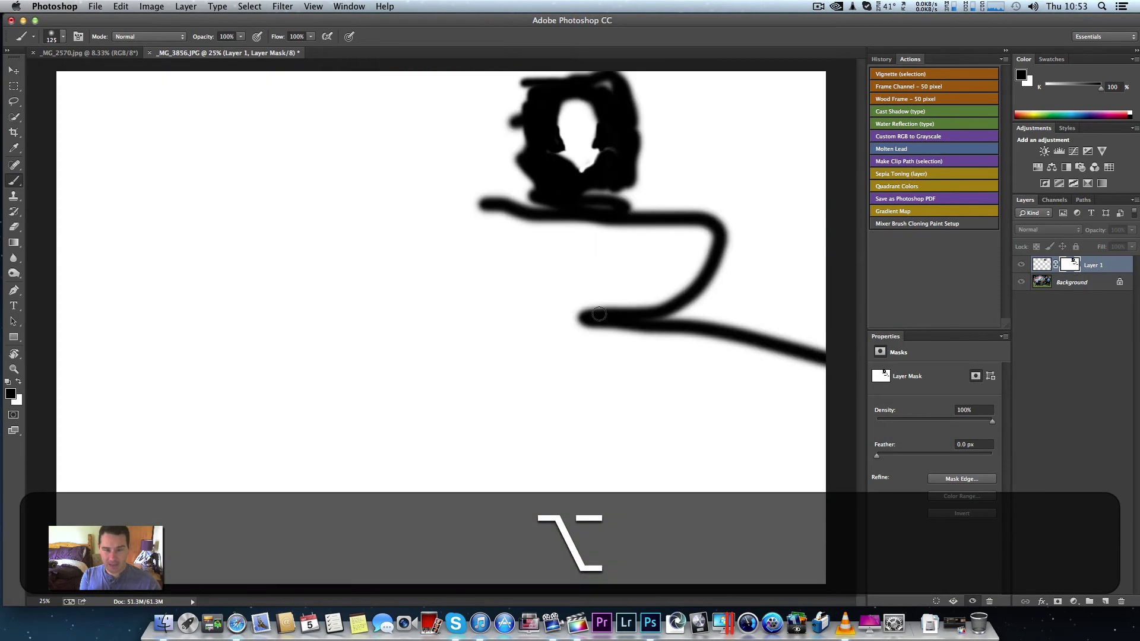
mouse_move(599, 313)
left_mouse_down()
mouse_move(834, 322)
mouse_move(597, 321)
mouse_move(622, 331)
mouse_move(600, 325)
mouse_move(835, 323)
mouse_move(563, 329)
mouse_move(731, 241)
mouse_move(722, 251)
mouse_move(705, 223)
mouse_move(713, 302)
mouse_move(578, 320)
mouse_move(817, 324)
mouse_move(877, 342)
mouse_move(779, 353)
mouse_move(814, 363)
mouse_move(675, 316)
mouse_move(607, 315)
mouse_move(774, 296)
mouse_move(577, 293)
mouse_move(480, 198)
mouse_move(524, 239)
mouse_move(622, 249)
mouse_move(729, 221)
left_mouse_up()
key("x")
key("bracketright")
key("bracketright")
key("bracketright")
key("bracketright")
key("bracketright")
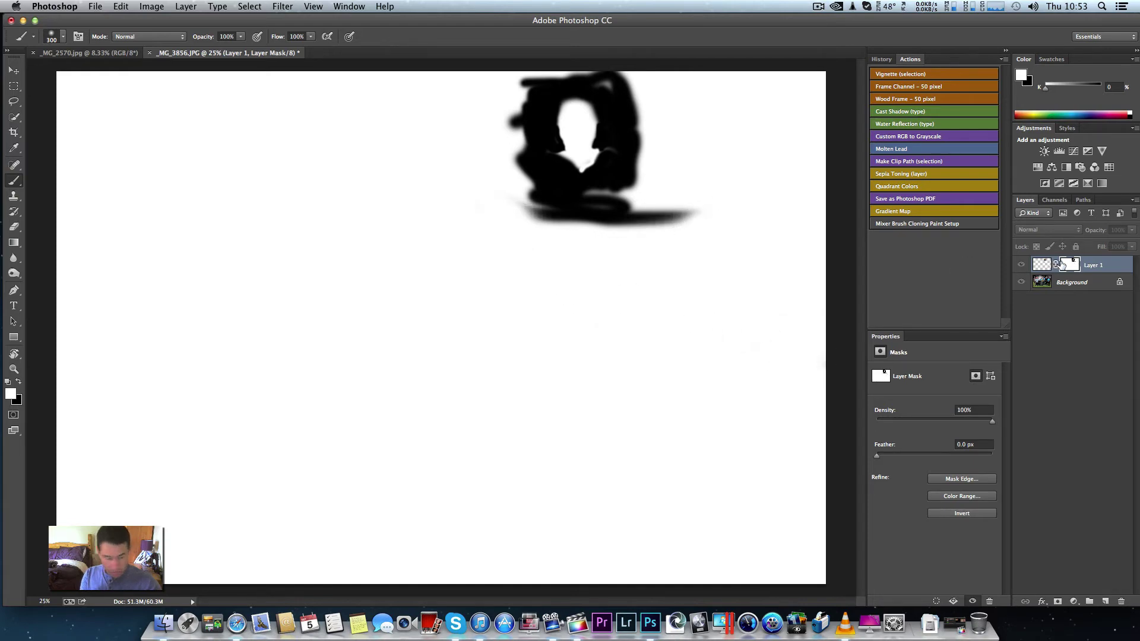
left_click(1063, 265, "alt")
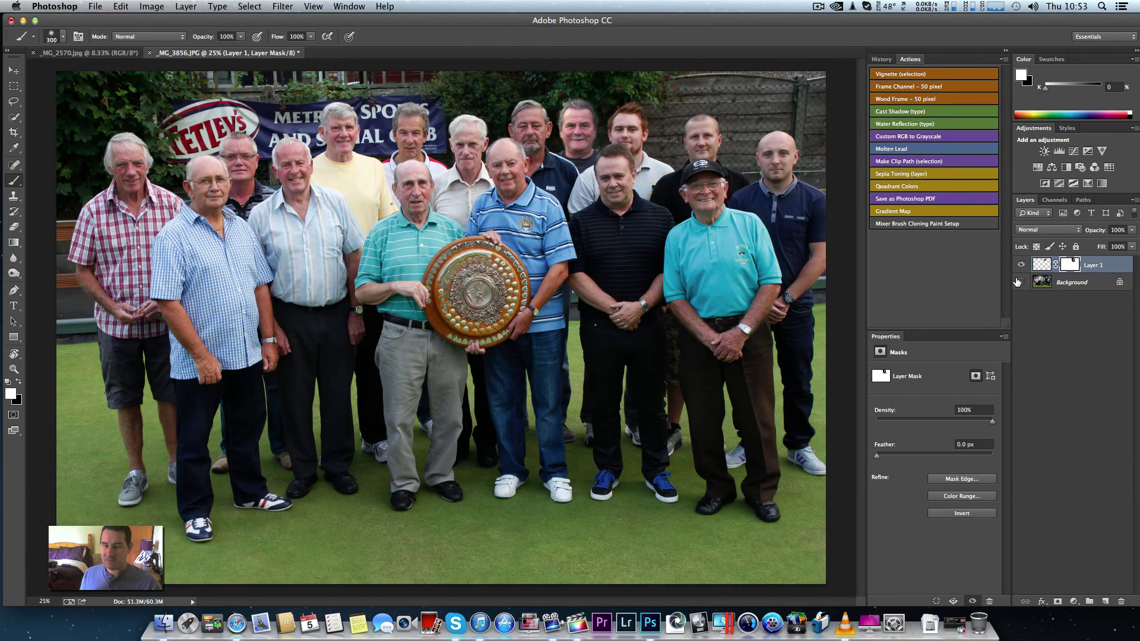
left_click(1022, 282)
left_click(1019, 282)
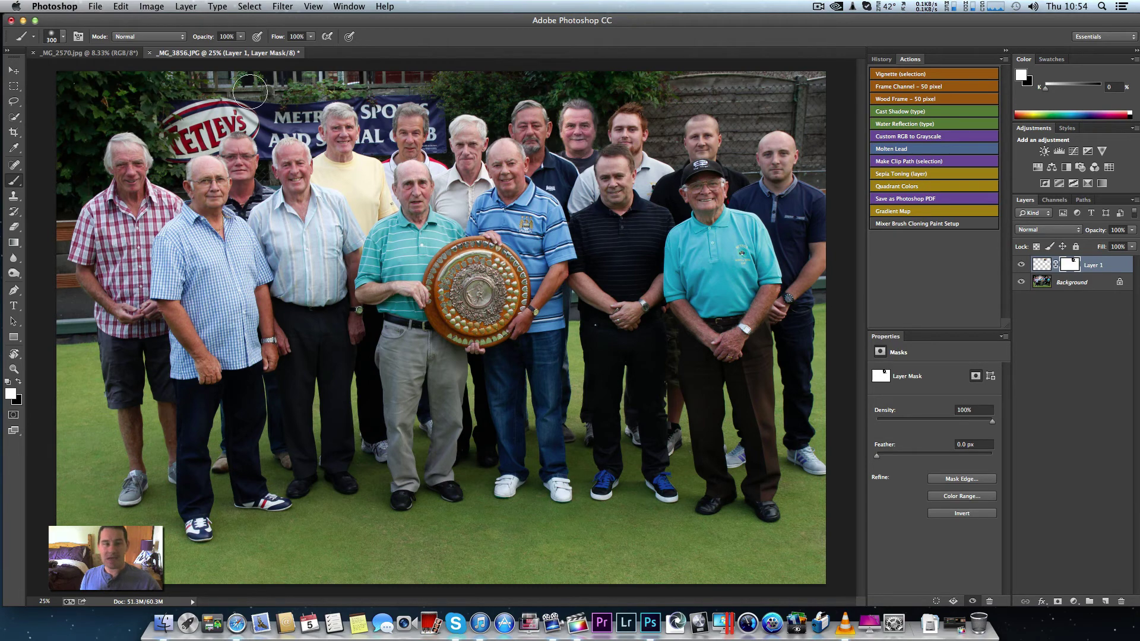
Toggle Layer 1's visibility to compare the photo with and without the added man.
left_click(1019, 263)
left_click(1020, 263)
left_click(1020, 263)
left_click(1019, 263)
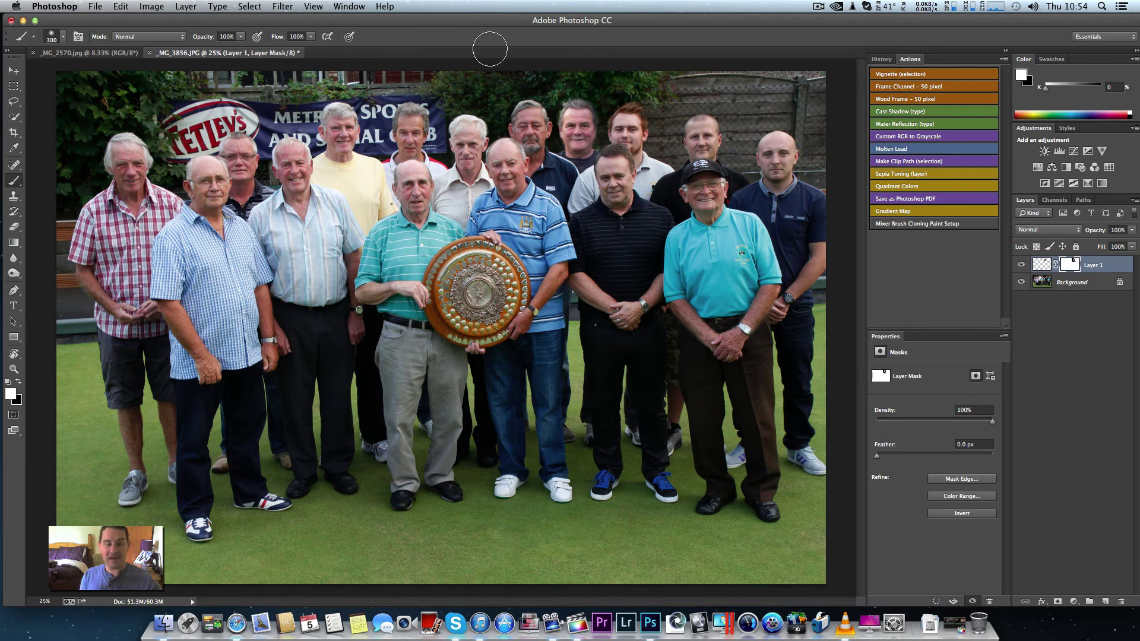
Quit Photoshop without saving the changes.
left_click(42, 7)
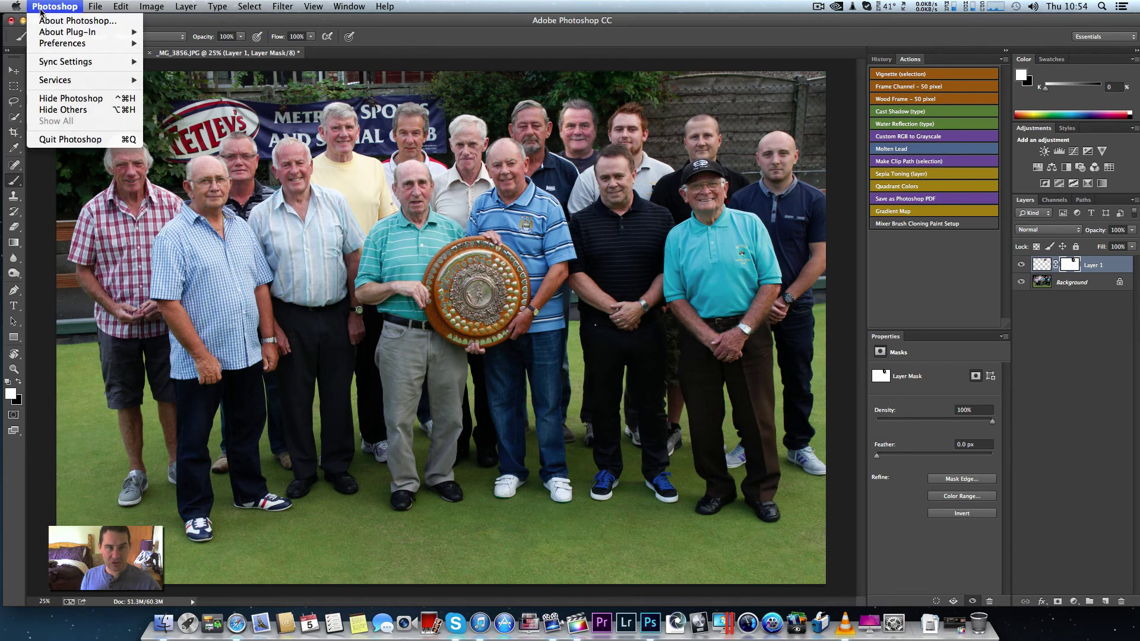
left_click(68, 140)
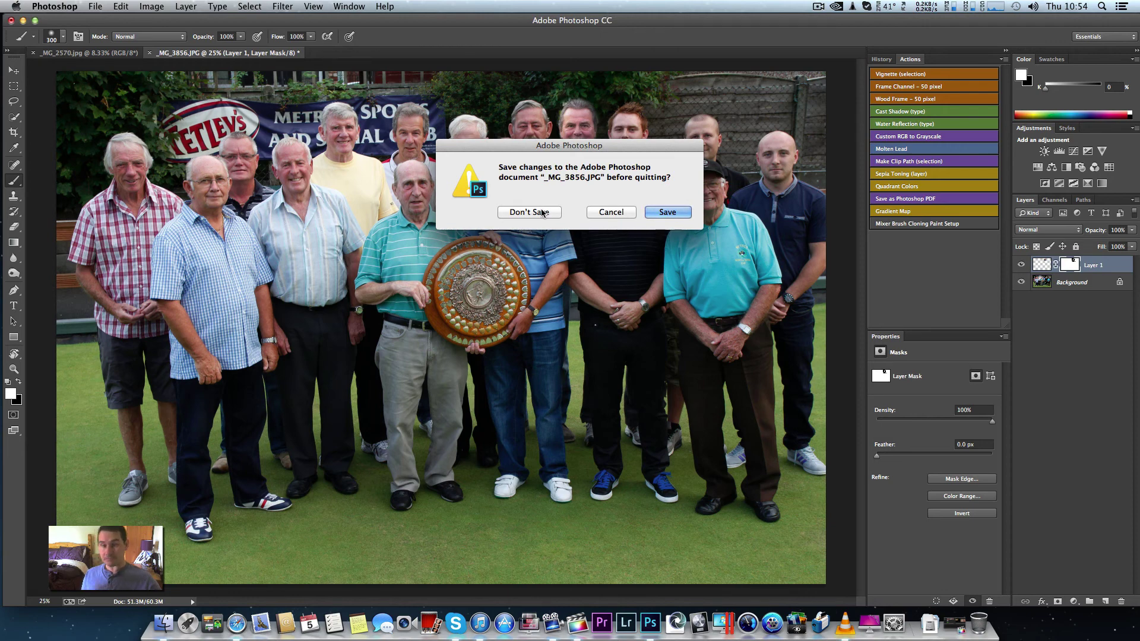
left_click(541, 212)
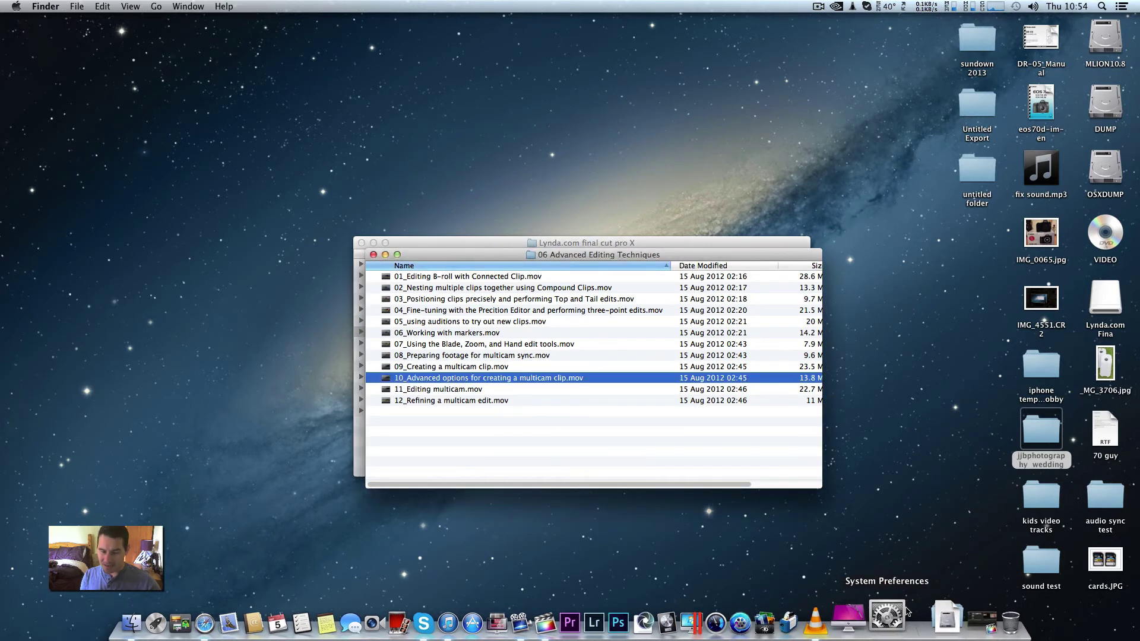
right_click(924, 610)
left_click(963, 575)
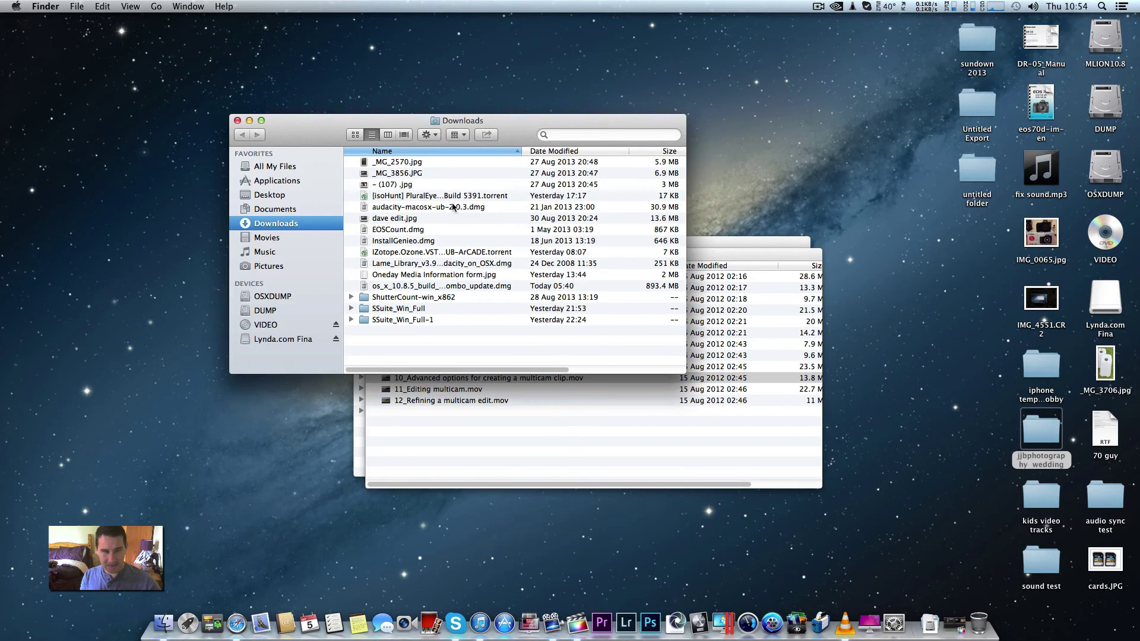
left_click(409, 220)
key("space")
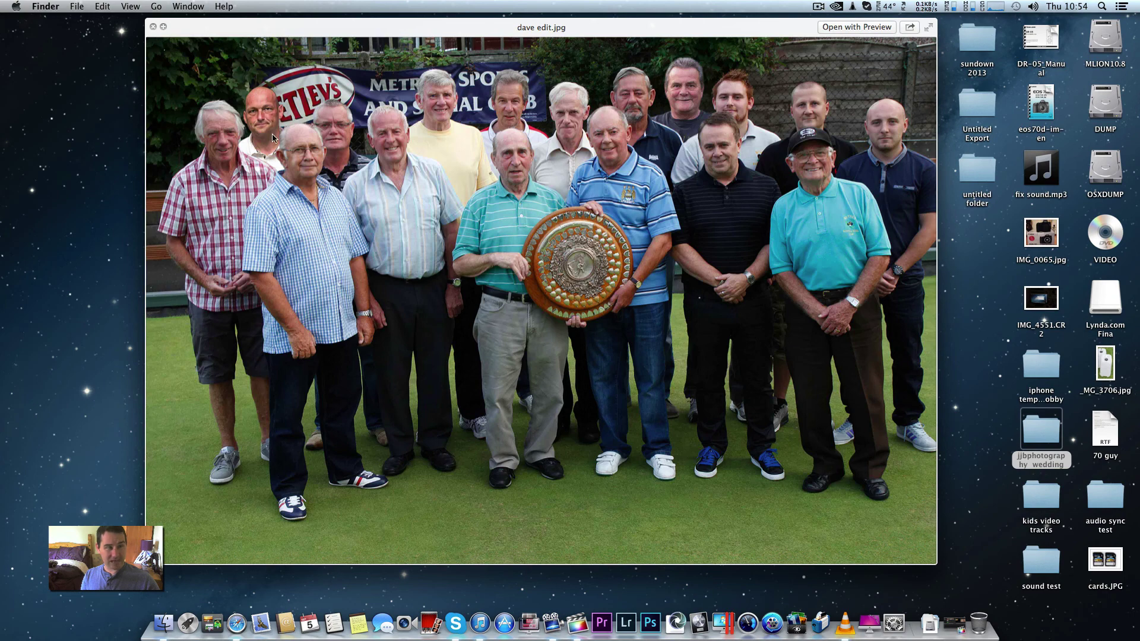
key("space")
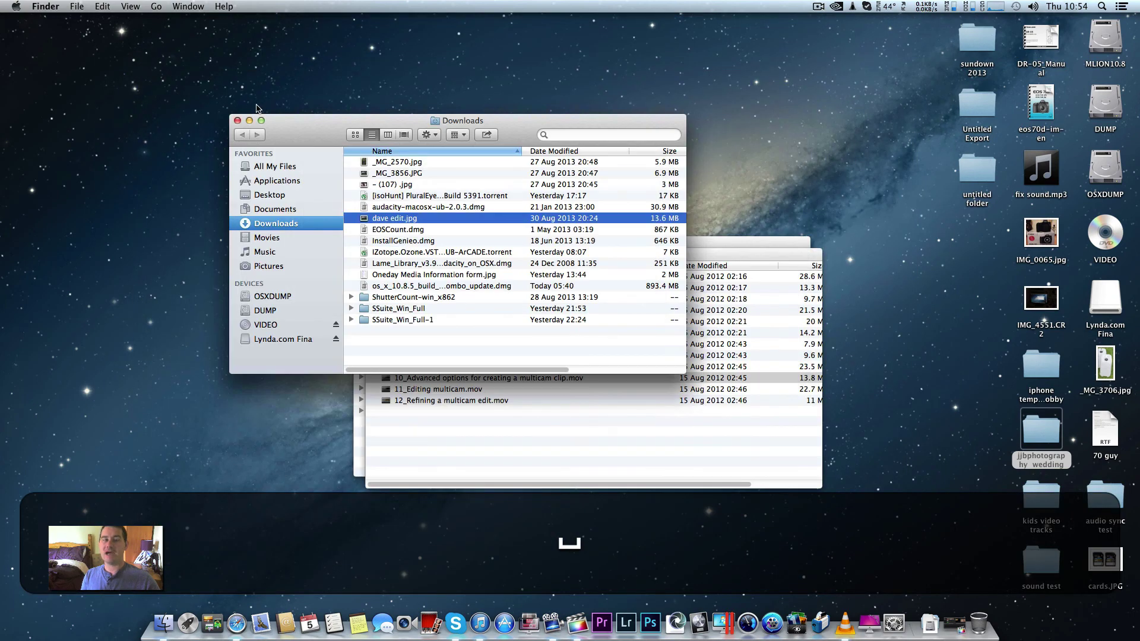
key("super+w")
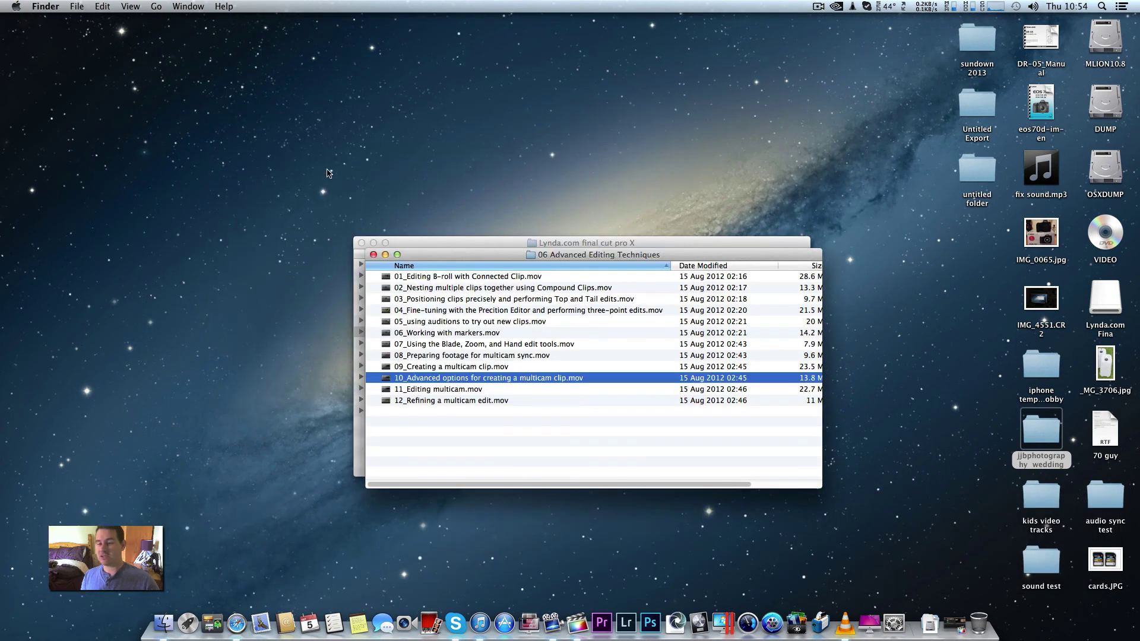